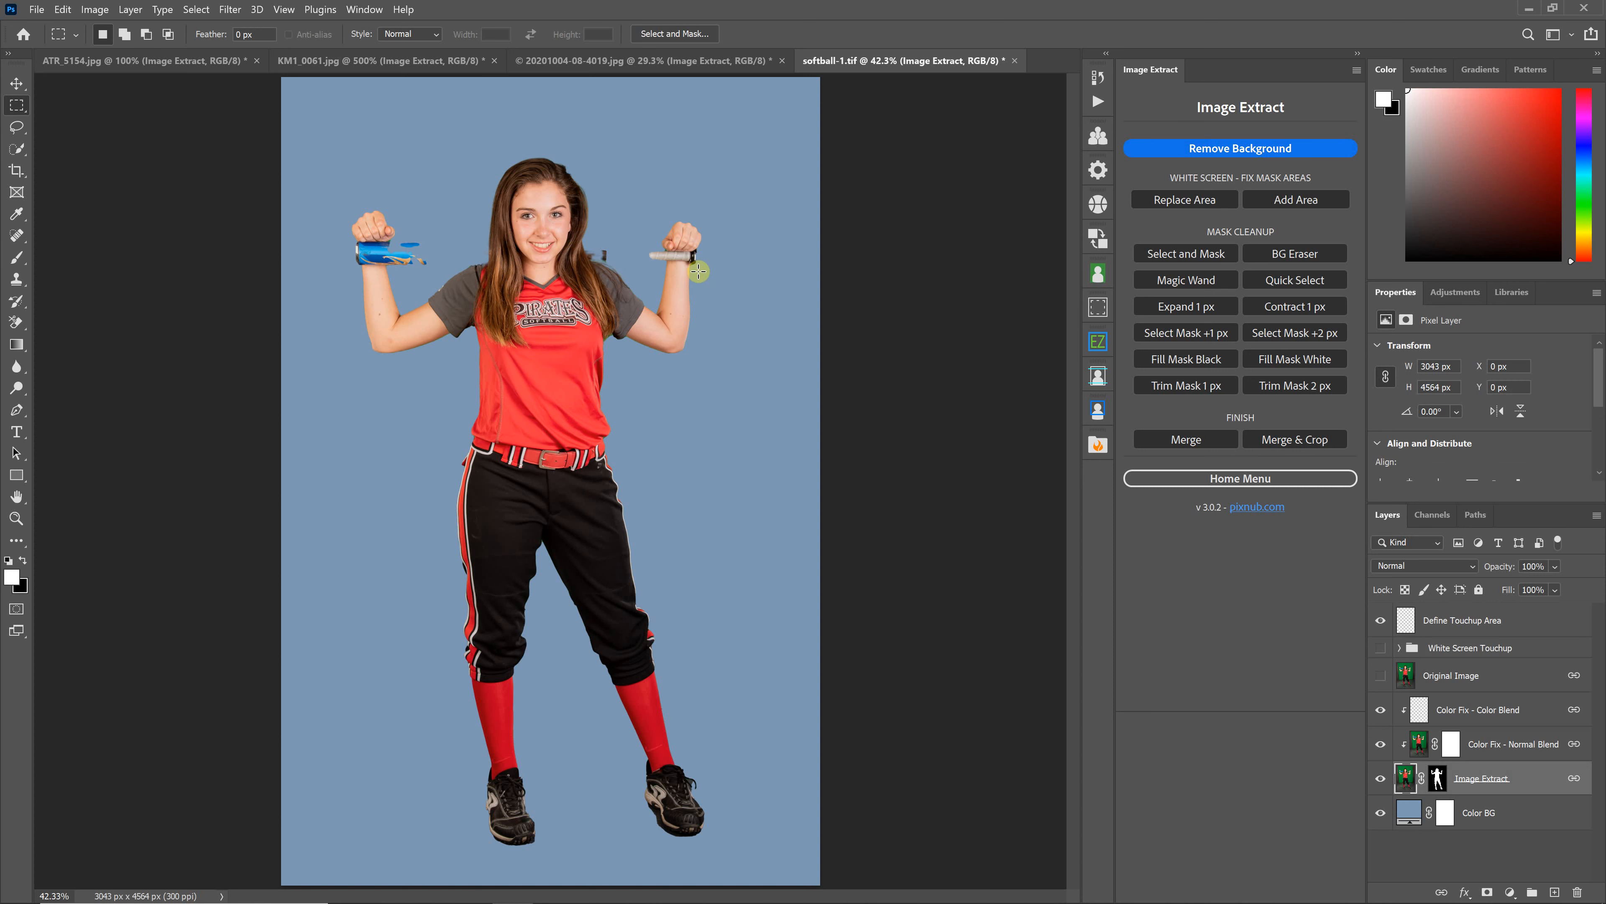
Compare the extracted subject with the unmasked photo by showing and hiding the Original Image layer.
{"action": "left_click", "coordinate": [1380, 675]}
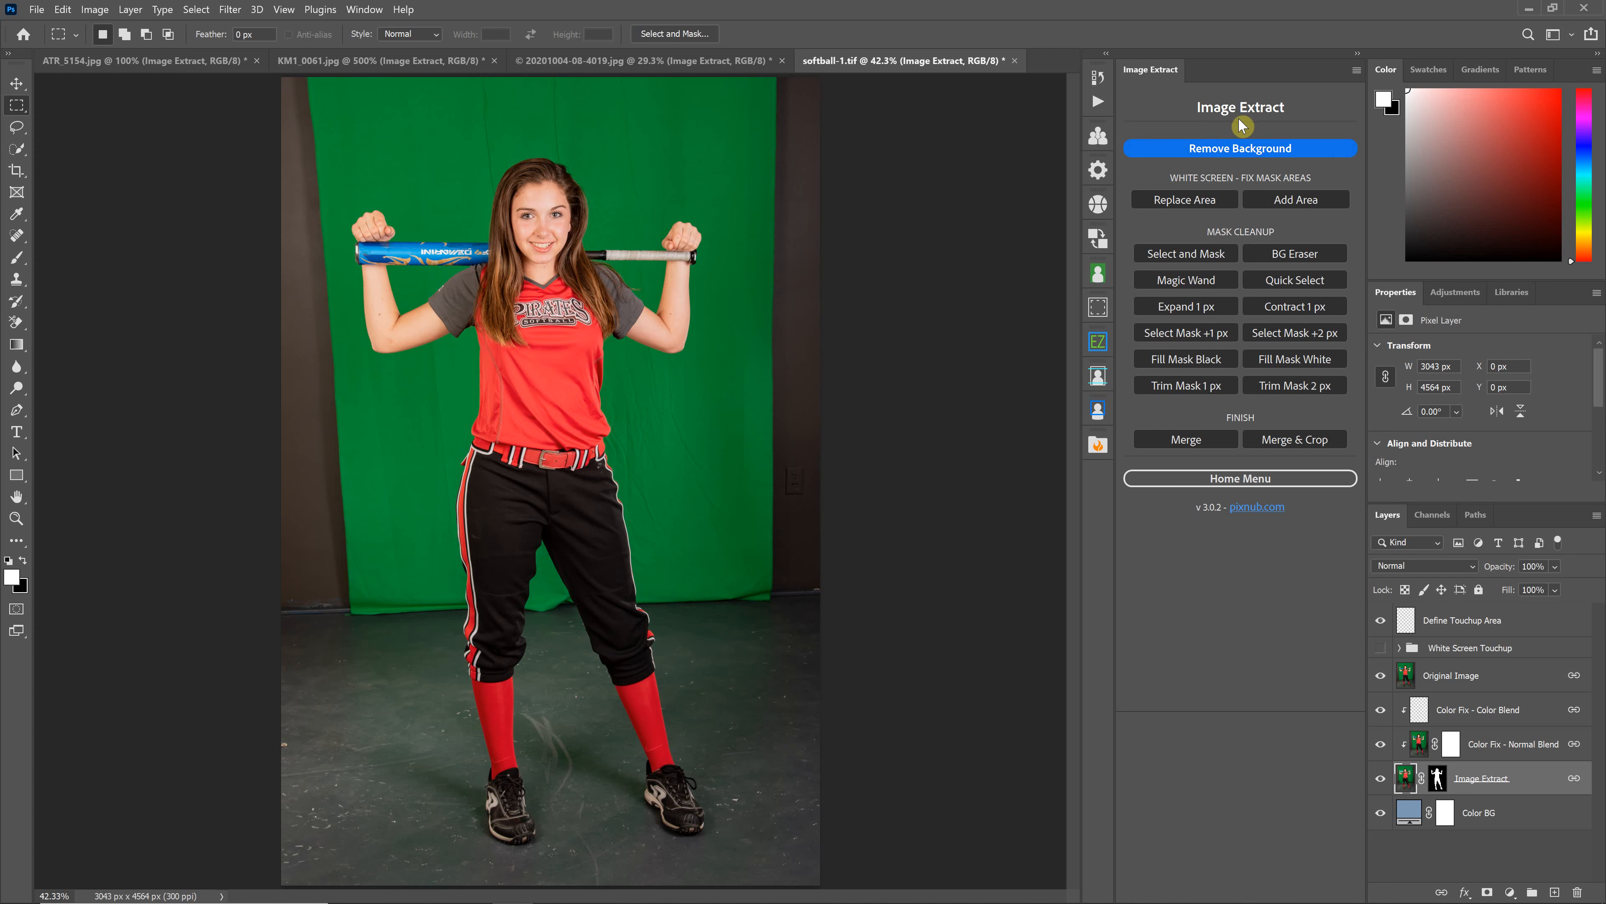
{"action": "left_click", "coordinate": [196, 10]}
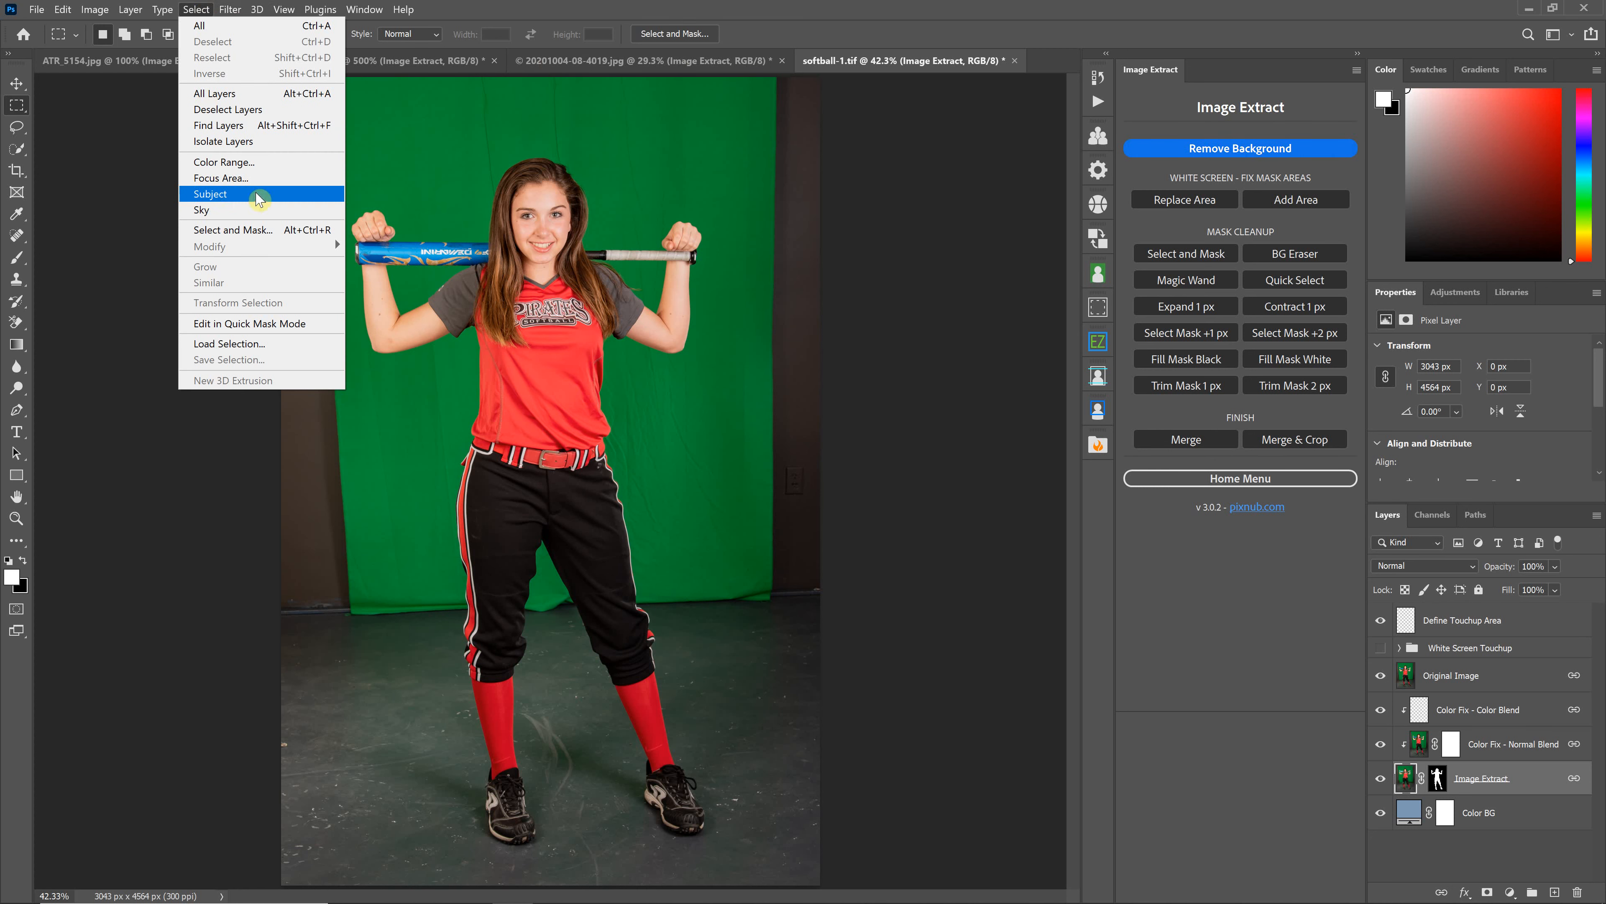
{"action": "left_click", "coordinate": [601, 24]}
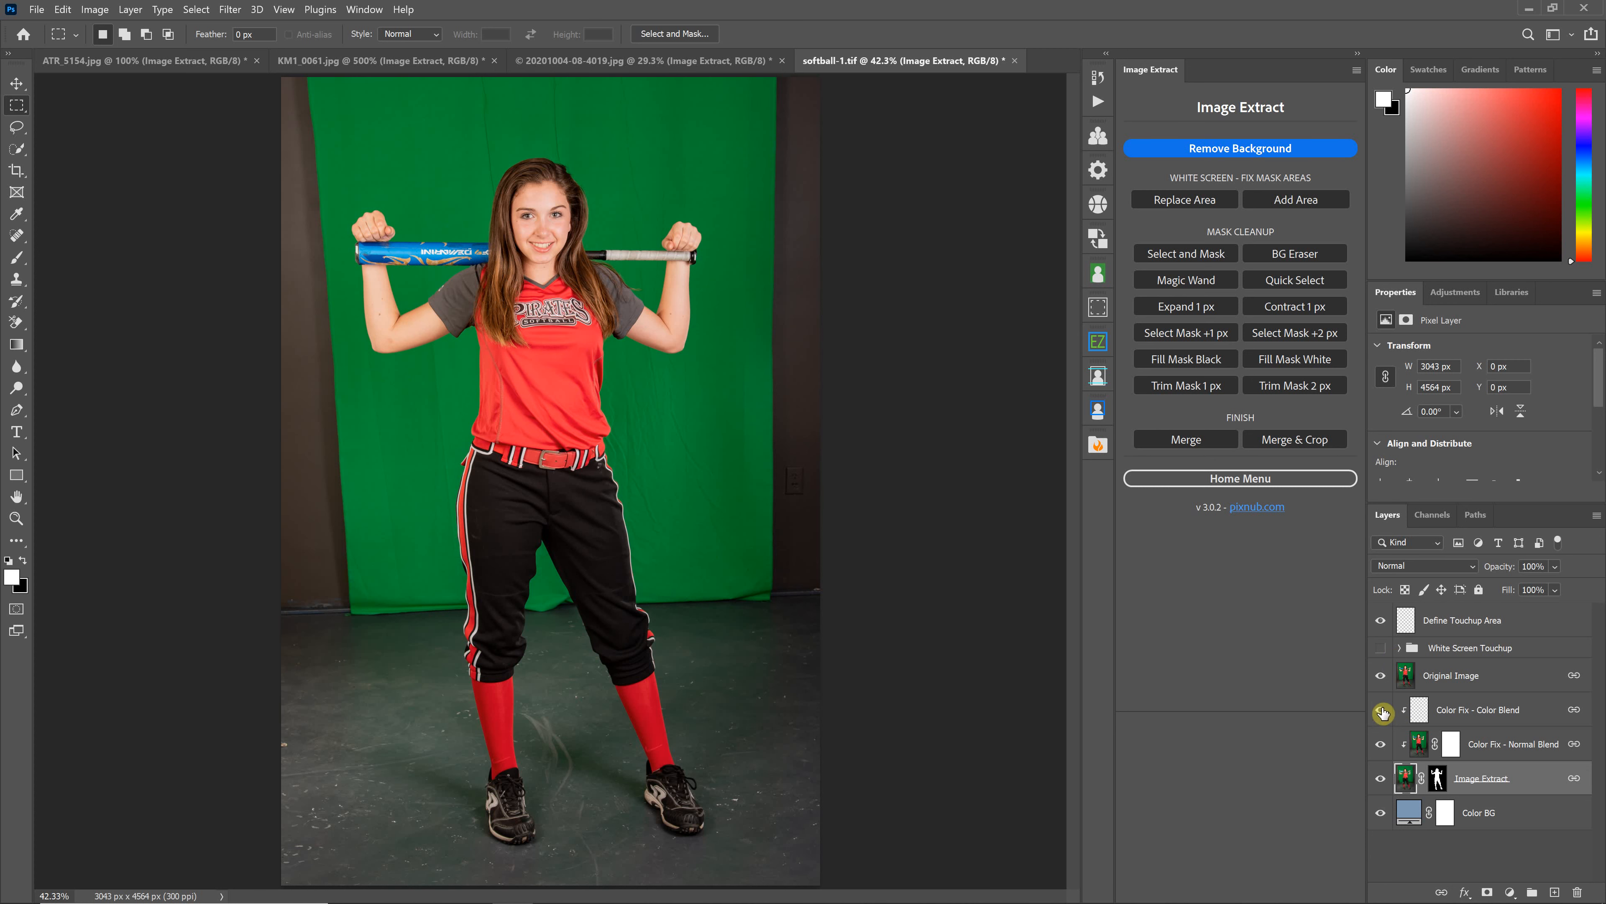
{"action": "left_click", "coordinate": [1381, 676]}
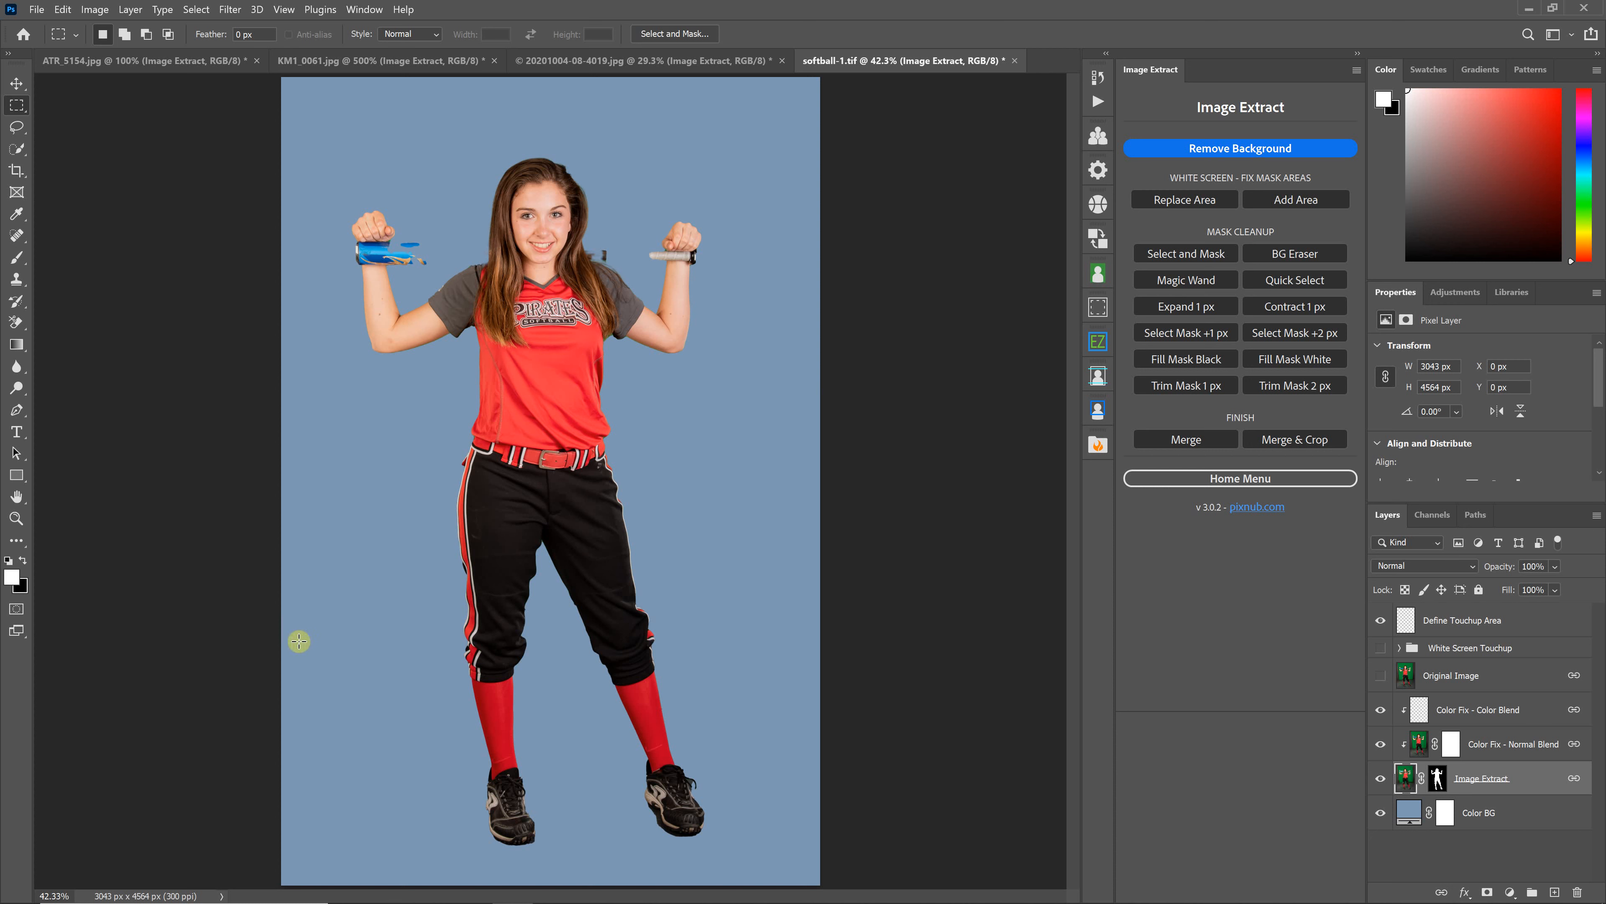
{"action": "left_click", "coordinate": [1381, 675]}
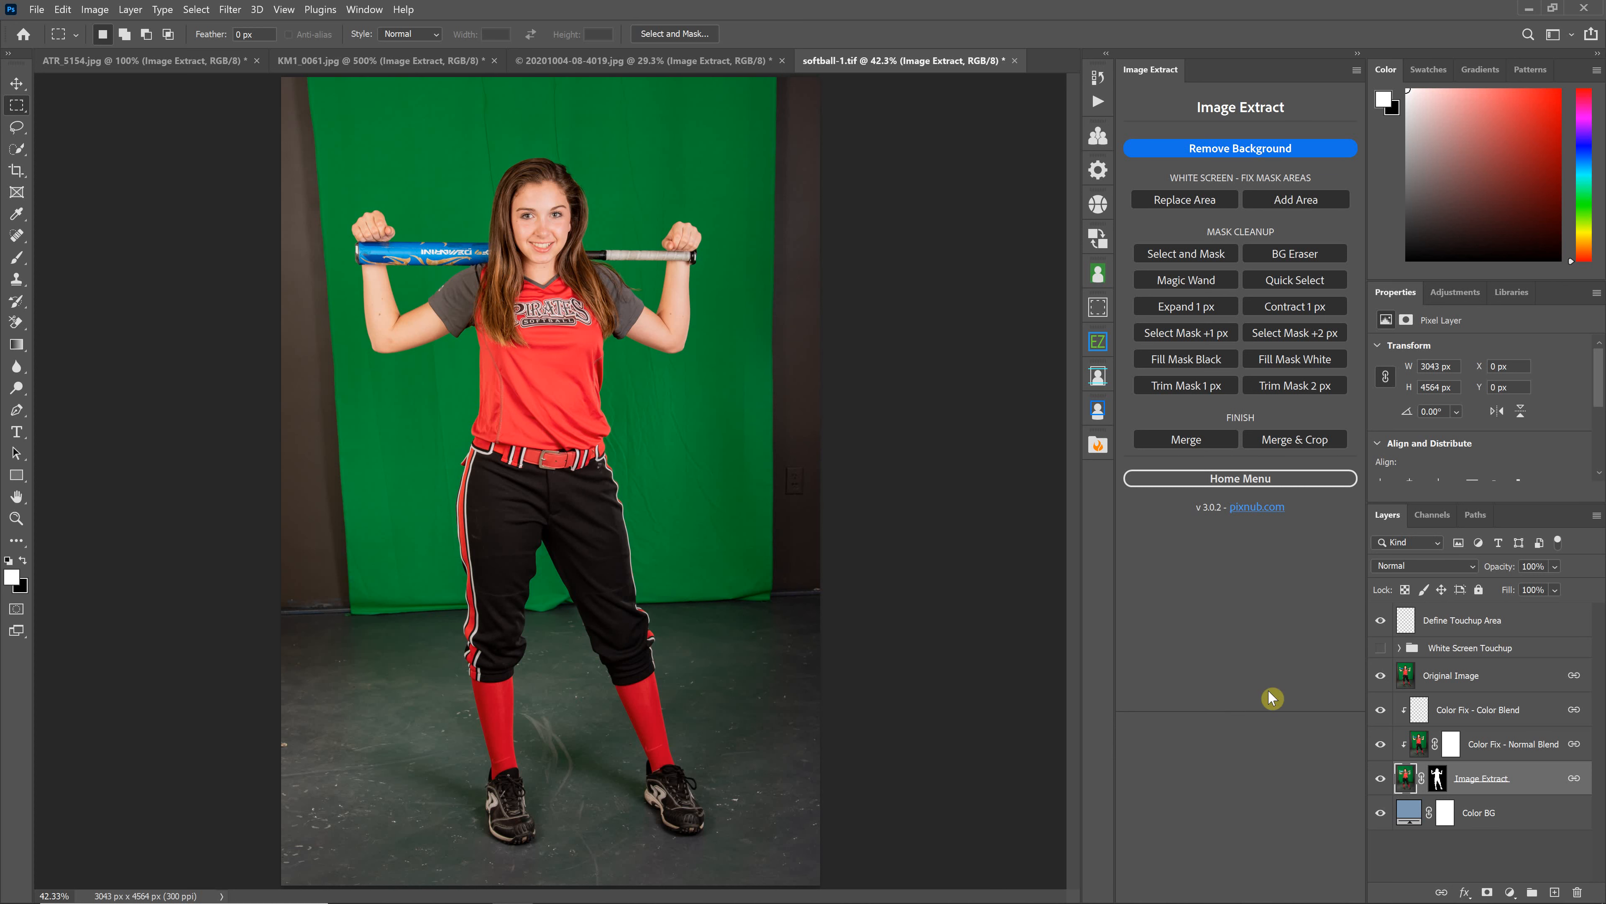
{"action": "left_click", "coordinate": [1380, 675]}
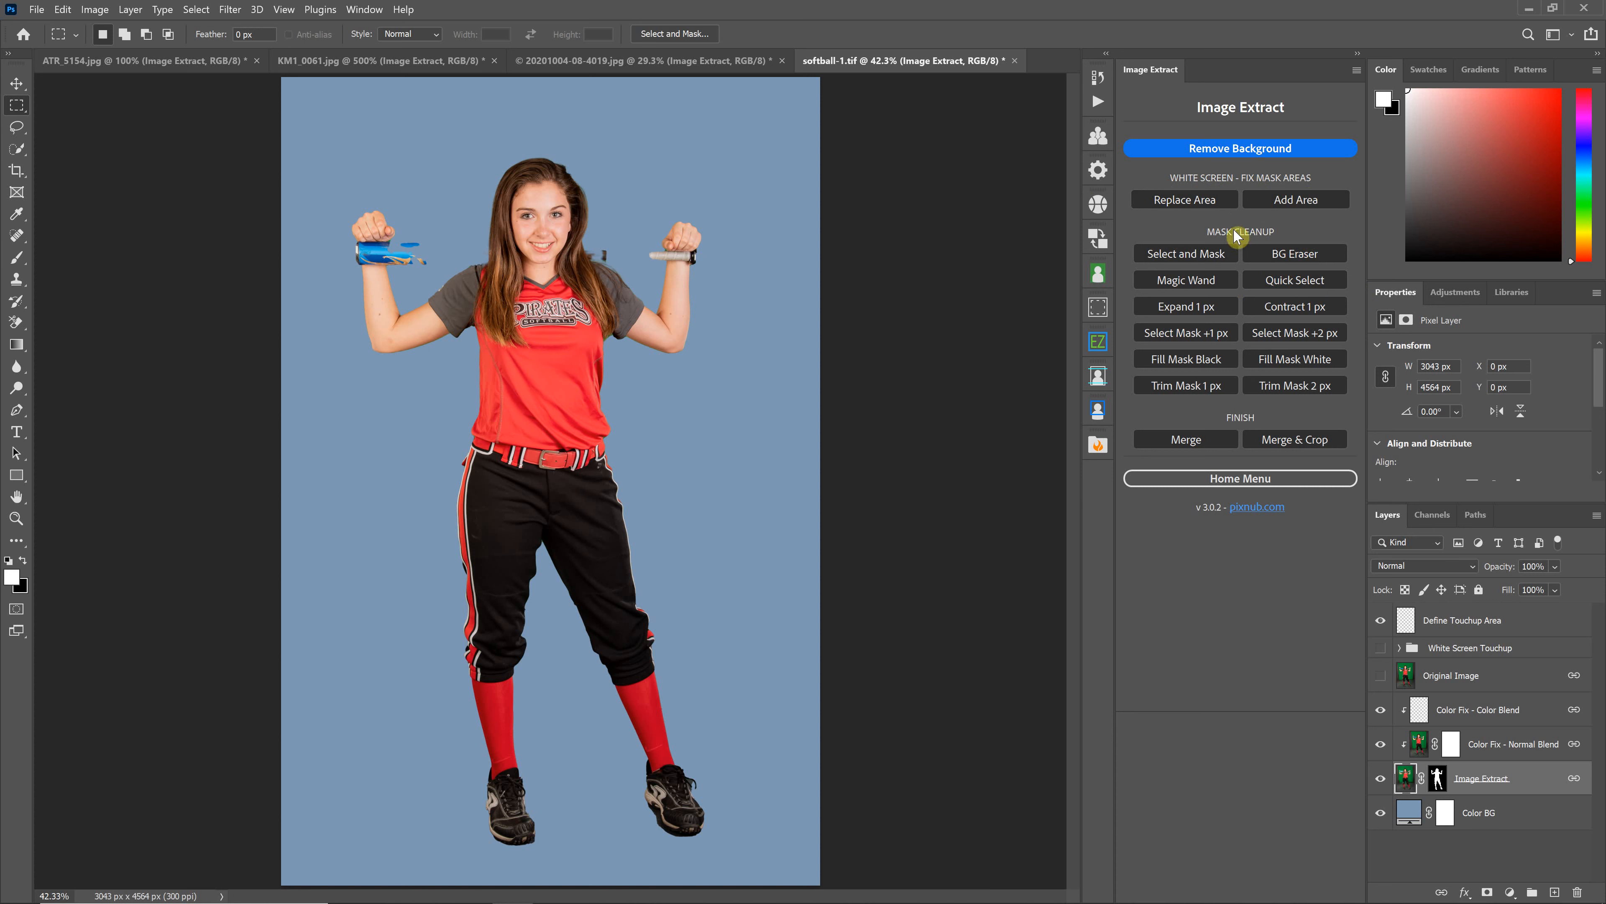
Start Quick Select on the Image Extract layer mask and select the blue bat barrel from the hand to the hair.
{"action": "left_click", "coordinate": [1321, 280]}
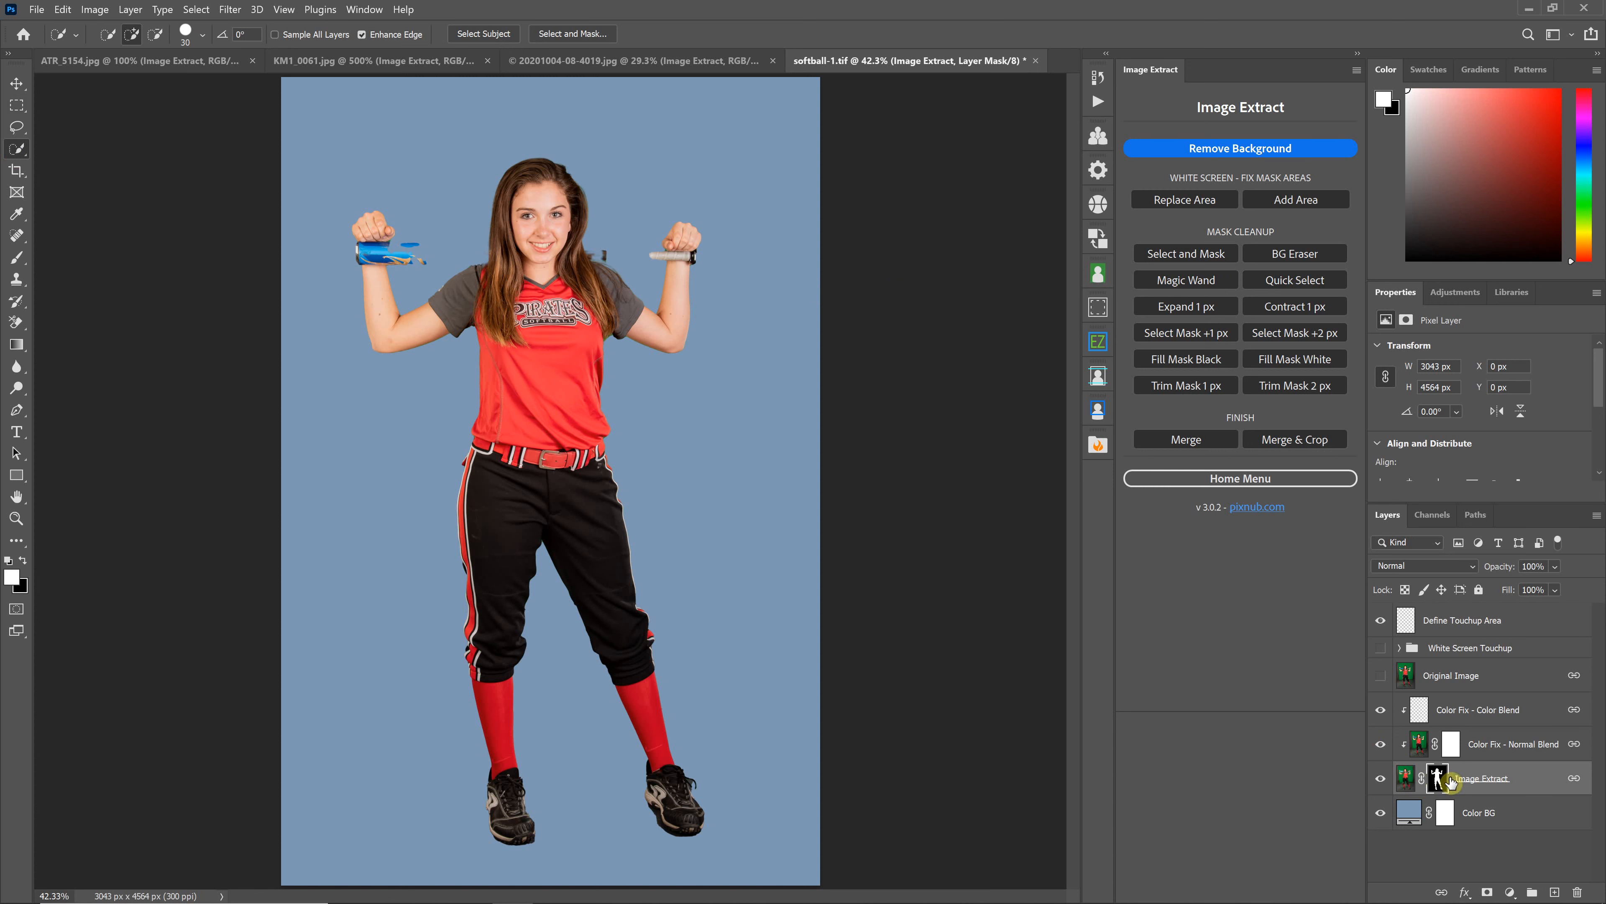
{"action": "left_click", "coordinate": [1453, 623]}
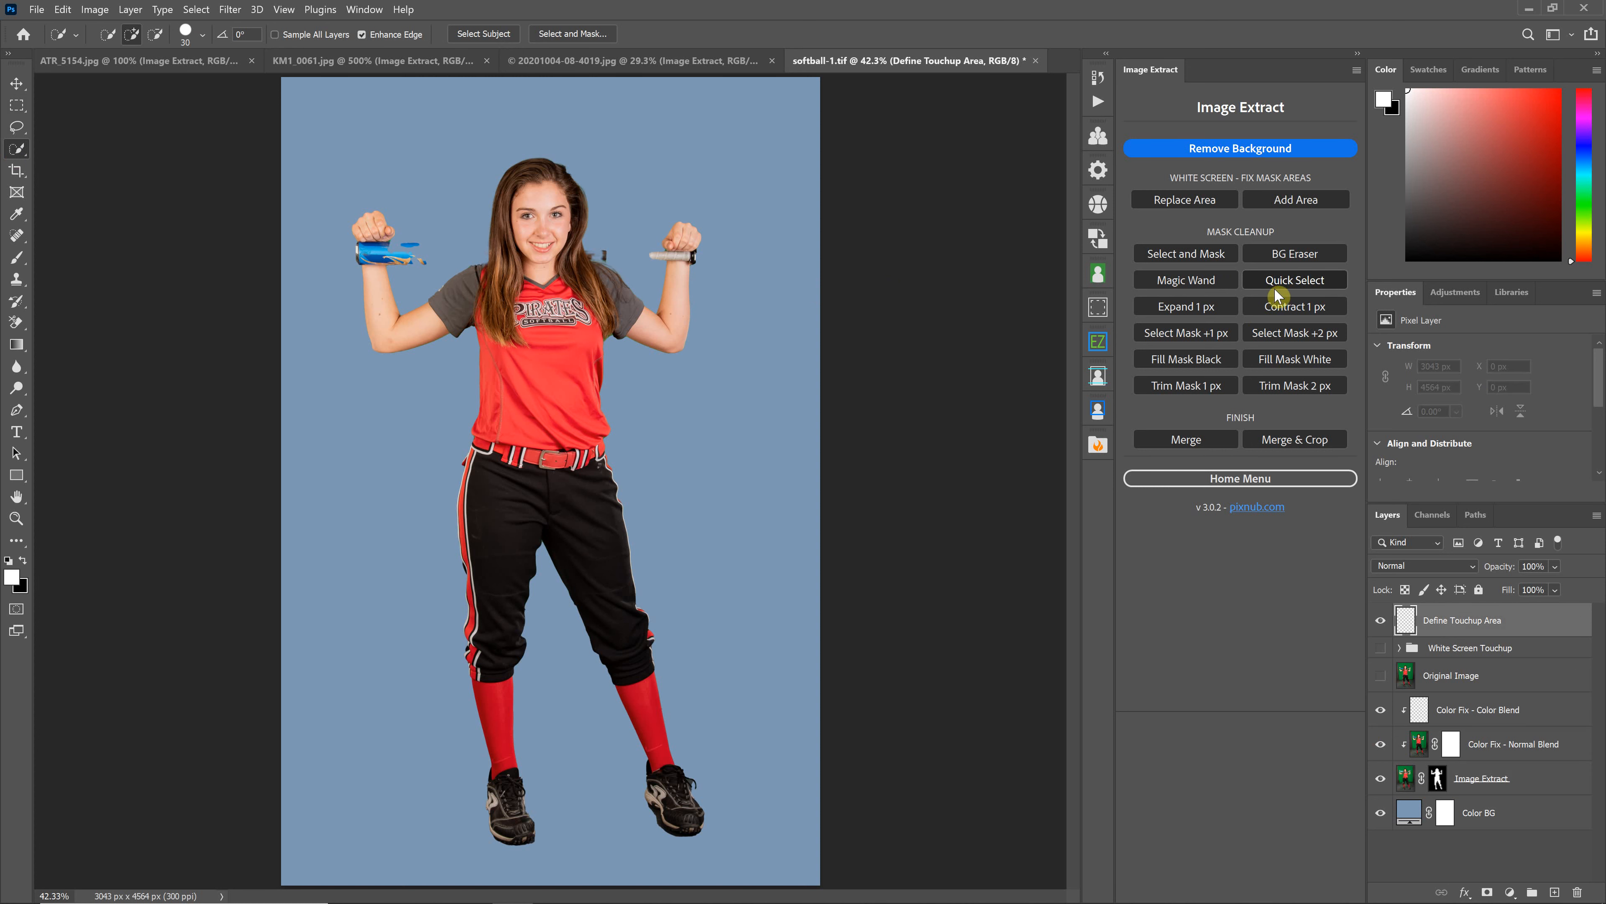
{"action": "left_click", "coordinate": [1303, 279]}
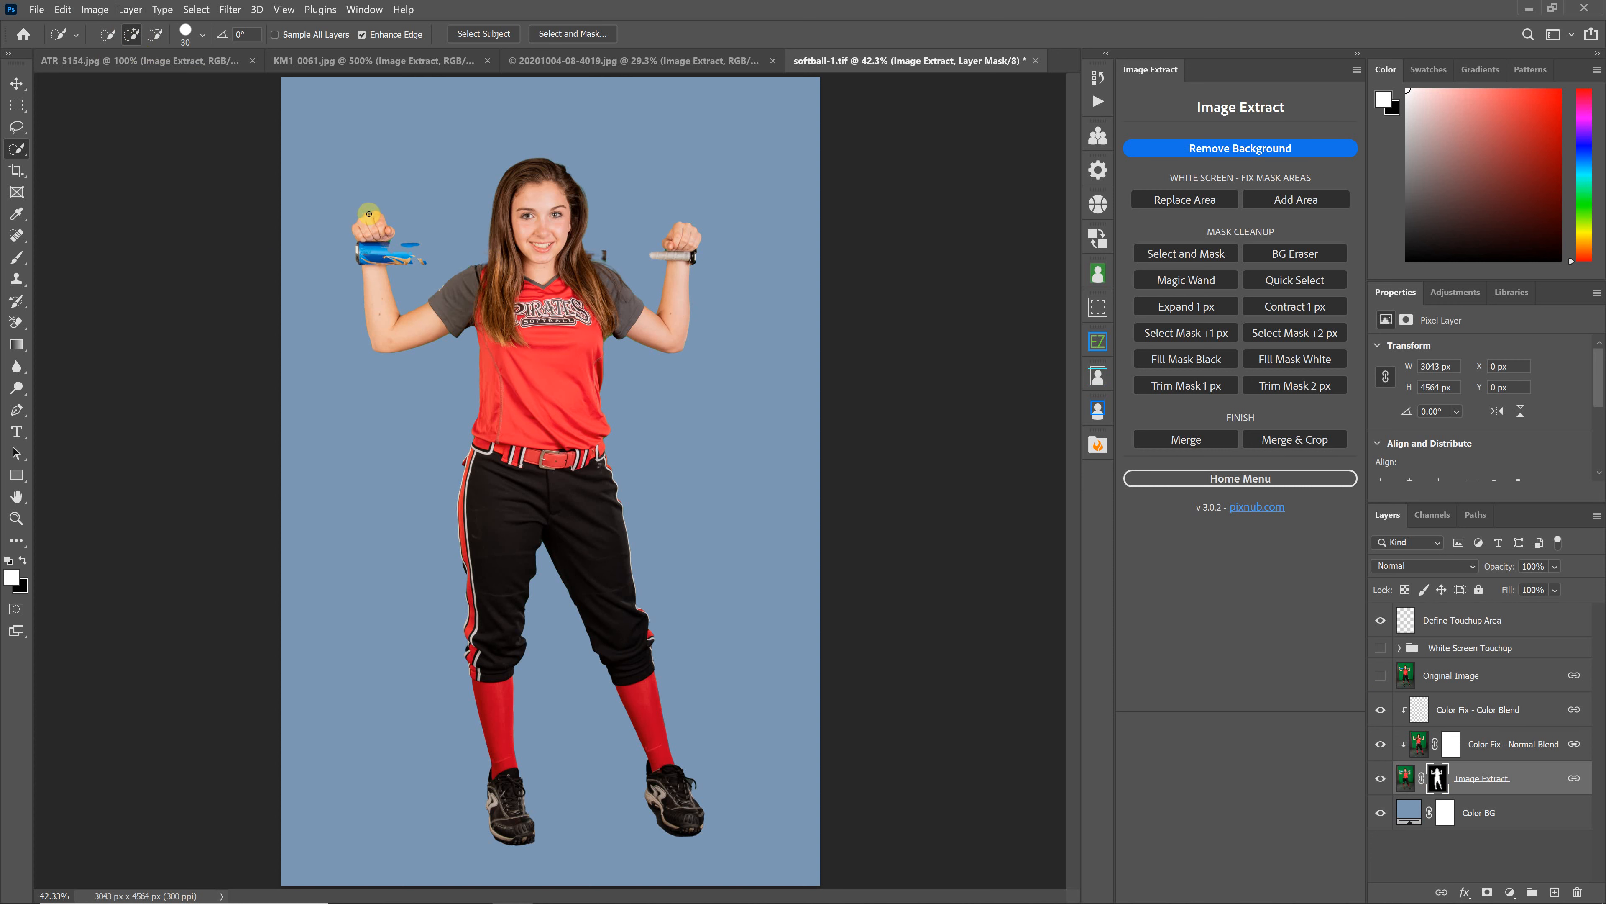
{"action": "left_click", "coordinate": [361, 34]}
{"action": "key", "text": "ctrl+plus"}
{"action": "key", "text": "ctrl+plus"}
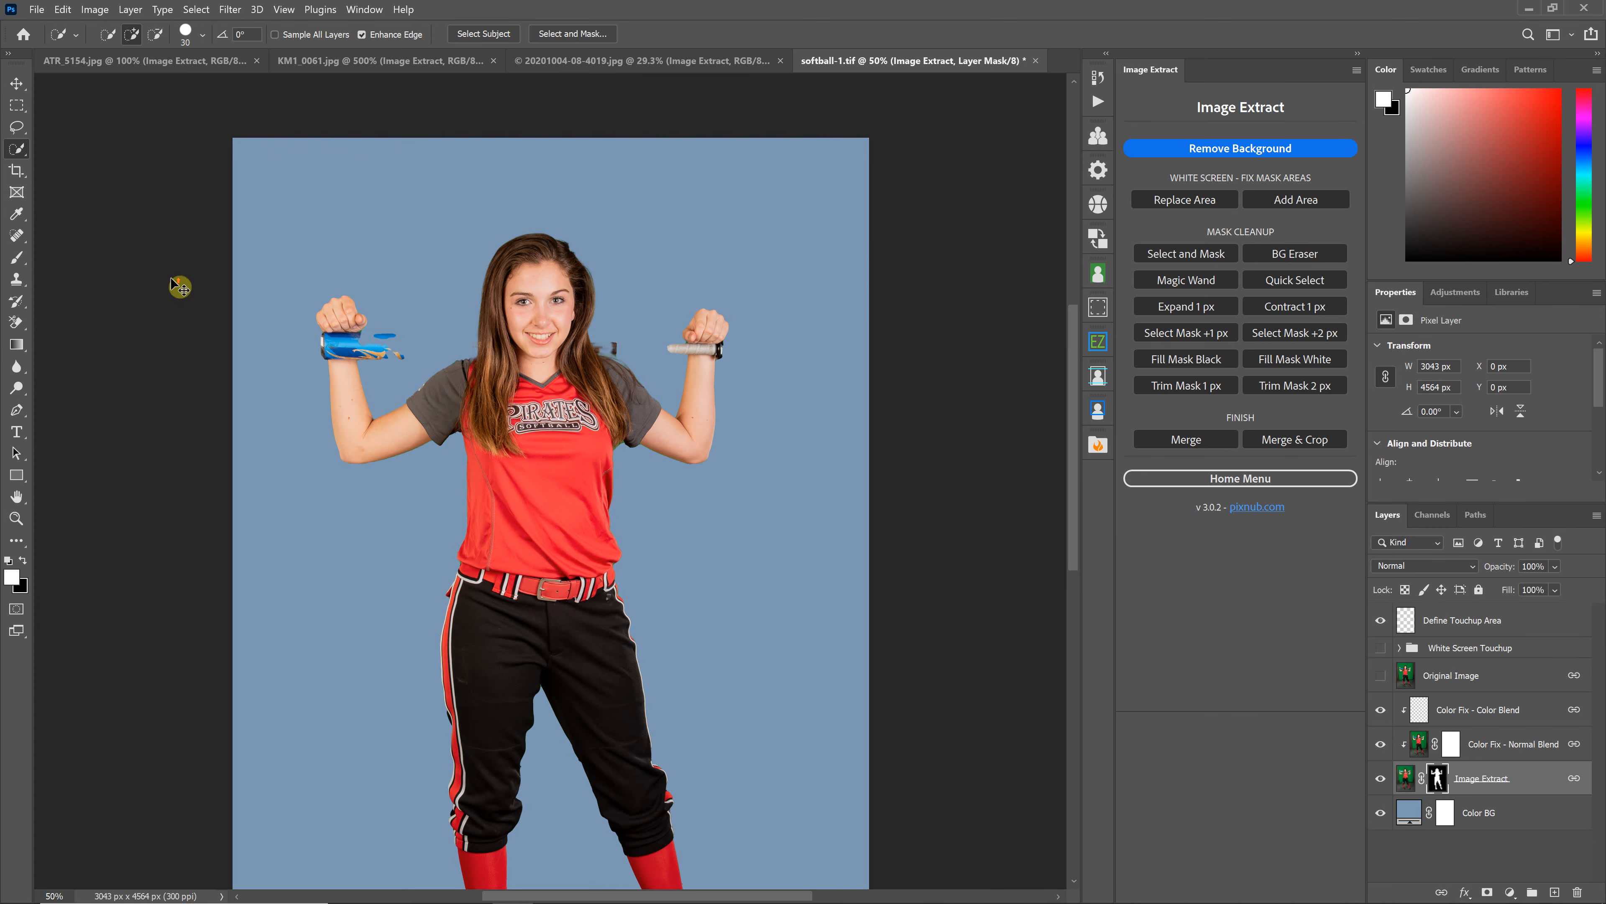
{"action": "key", "text": "ctrl+plus"}
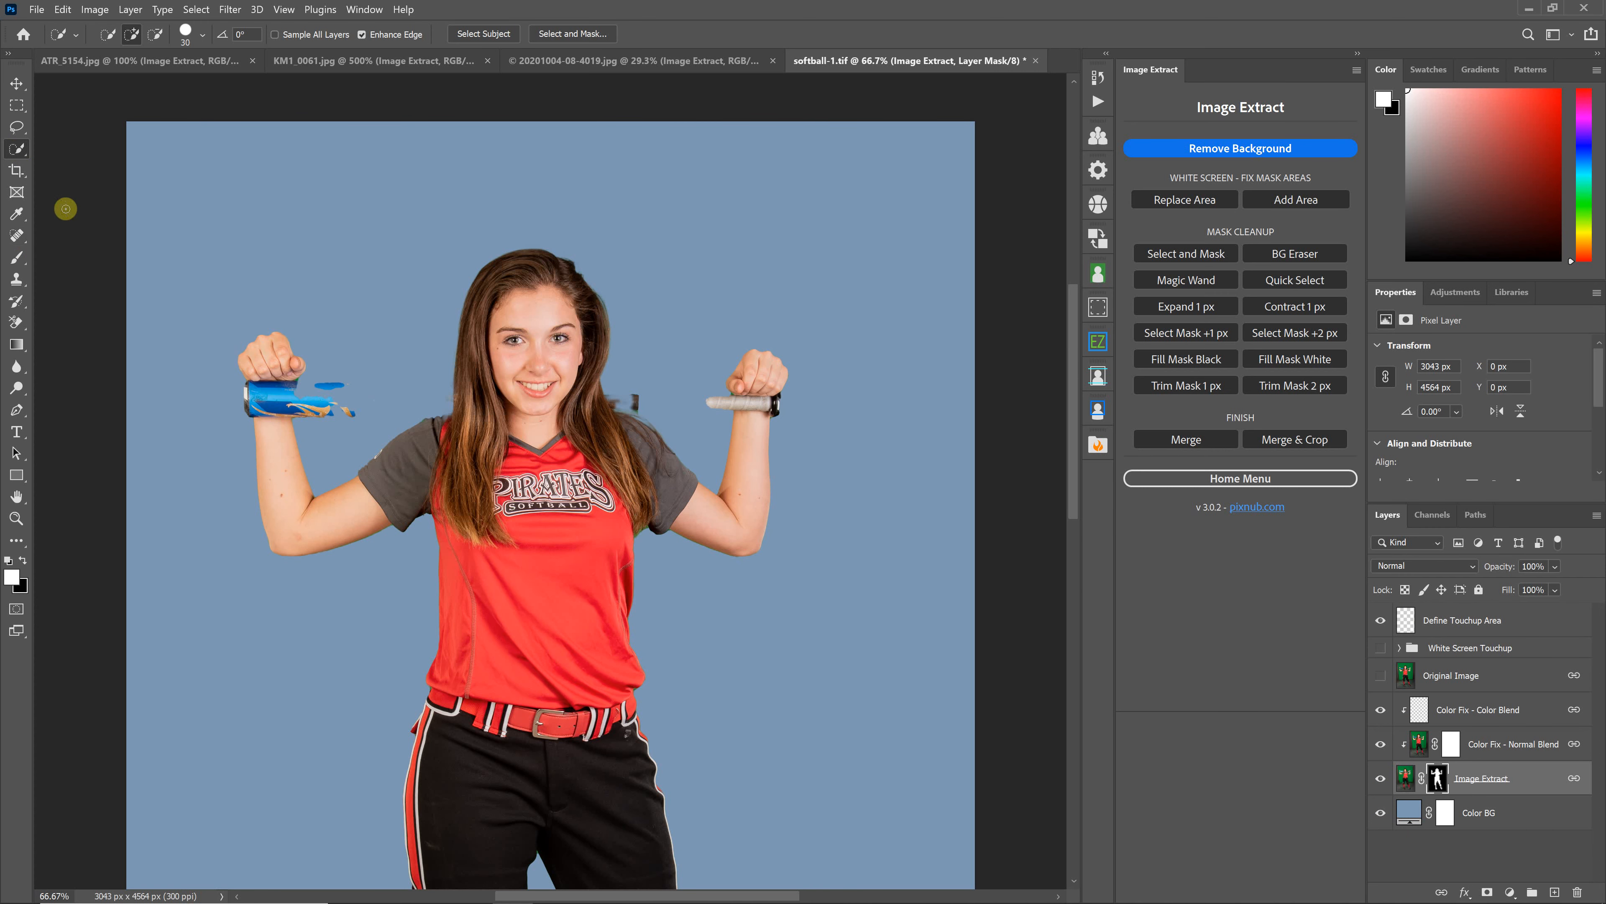
{"action": "mouse_move", "coordinate": [289, 399]}
{"action": "left_mouse_down"}
{"action": "mouse_move", "coordinate": [414, 398]}
{"action": "mouse_move", "coordinate": [329, 424]}
{"action": "mouse_move", "coordinate": [278, 418]}
{"action": "mouse_move", "coordinate": [461, 404]}
{"action": "mouse_move", "coordinate": [423, 394]}
{"action": "left_mouse_up"}
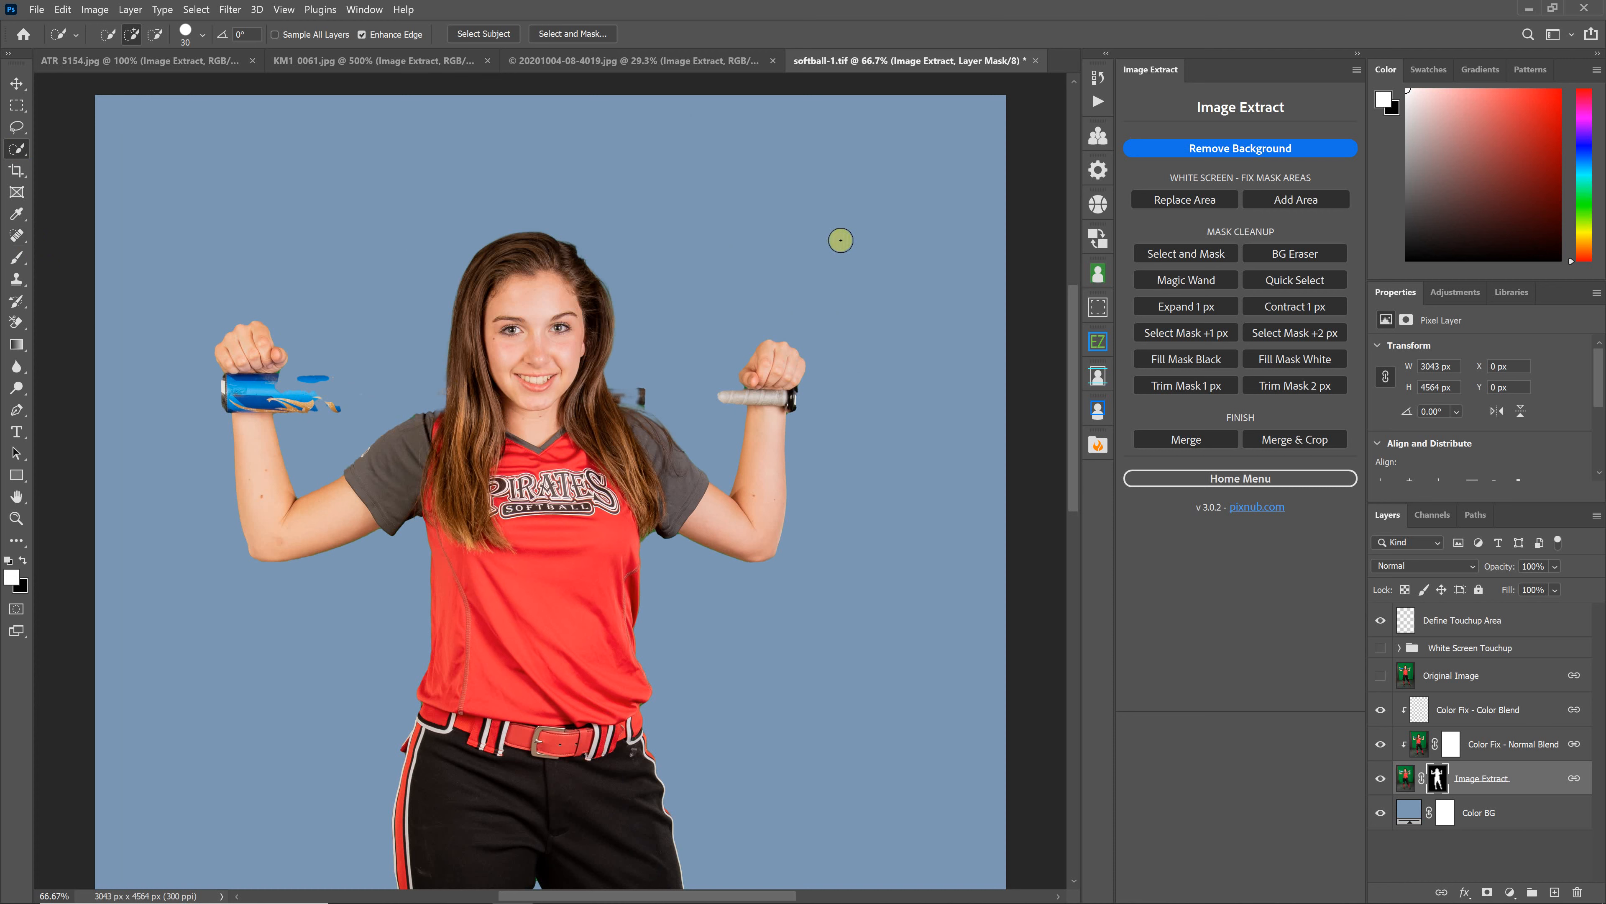
Add the bat's grip and dark shaft between the hair and the other hand to the selection.
{"action": "key", "text": "ctrl+plus"}
{"action": "key", "text": "ctrl+plus"}
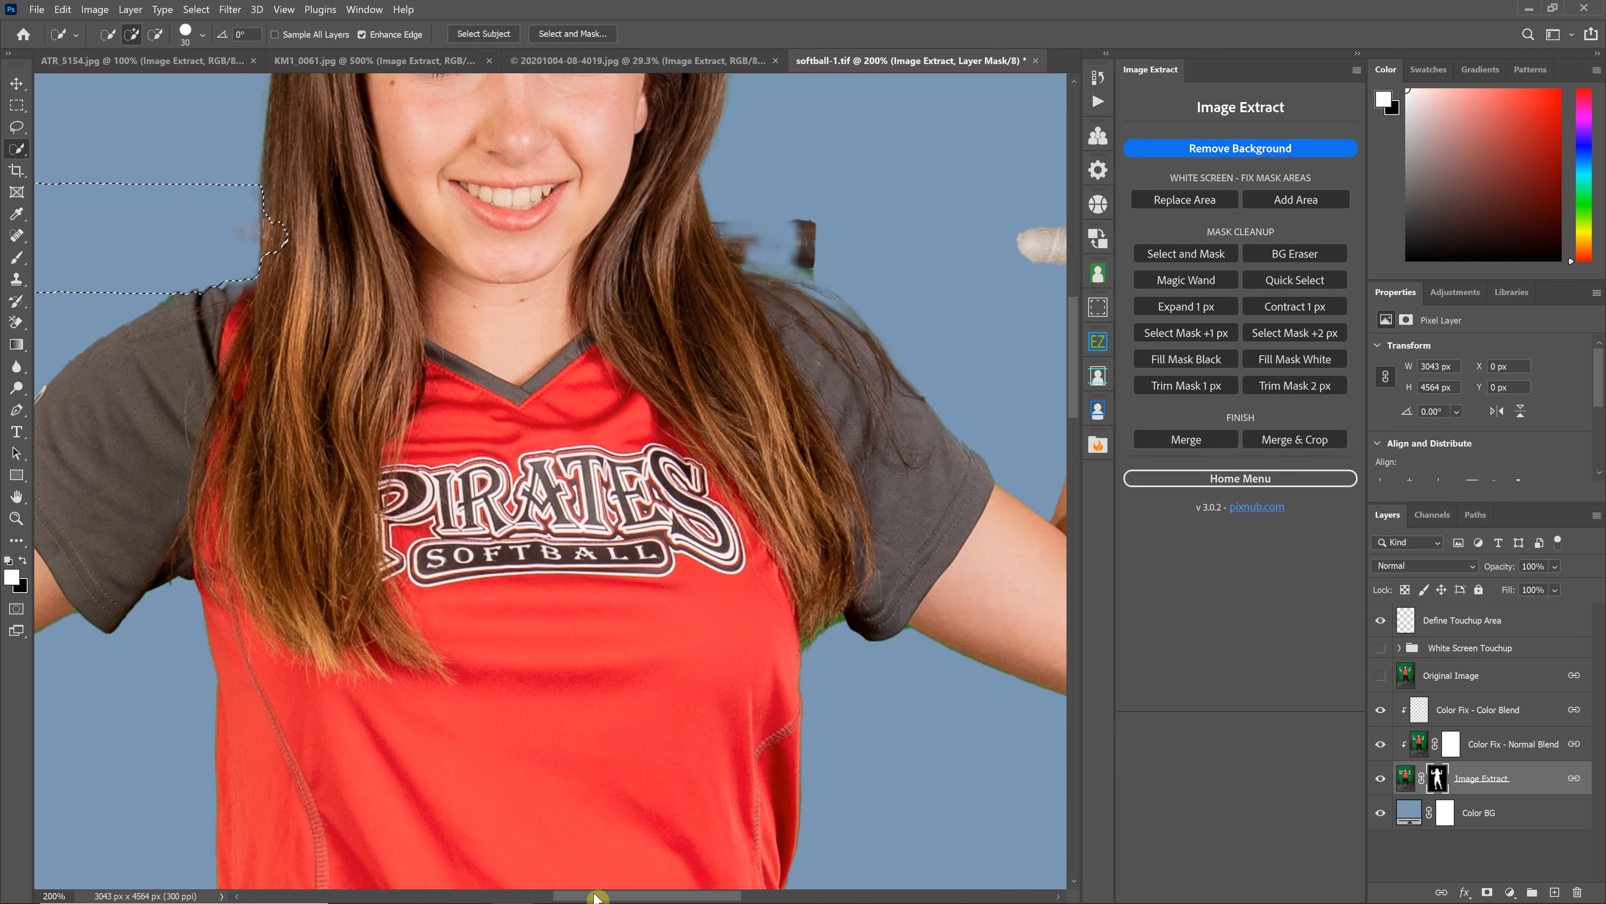
{"action": "scroll", "coordinate": [484, 780], "scroll_direction": "left", "scroll_amount": 3}
{"action": "scroll", "coordinate": [452, 194], "scroll_direction": "left", "scroll_amount": 10}
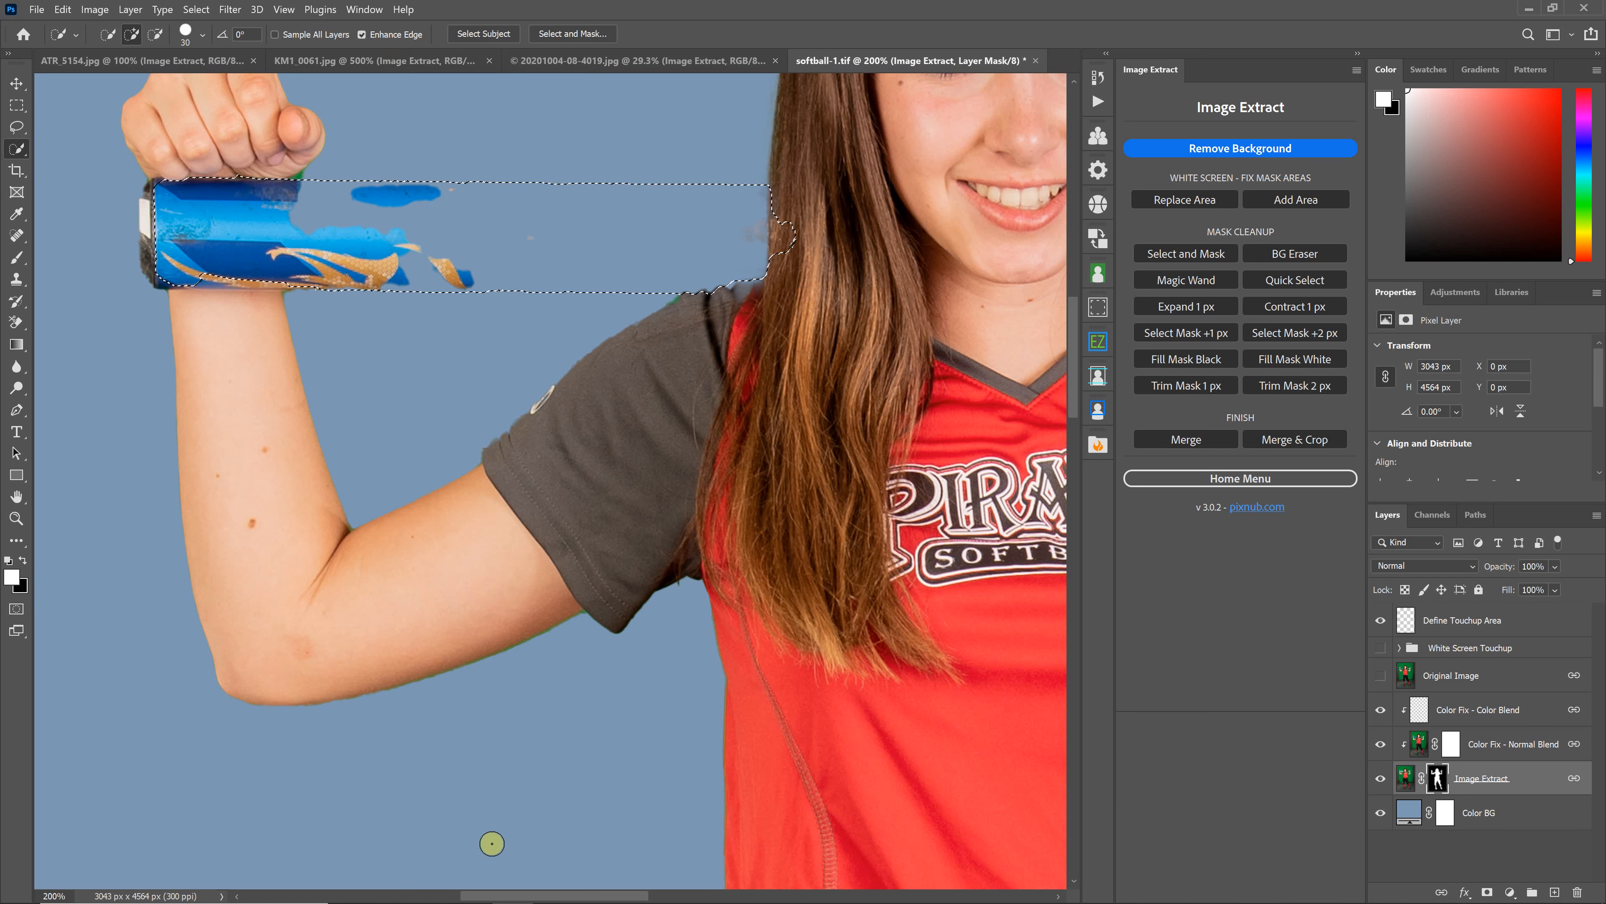
{"action": "left_click_drag", "start_coordinate": [498, 896], "coordinate": [500, 896]}
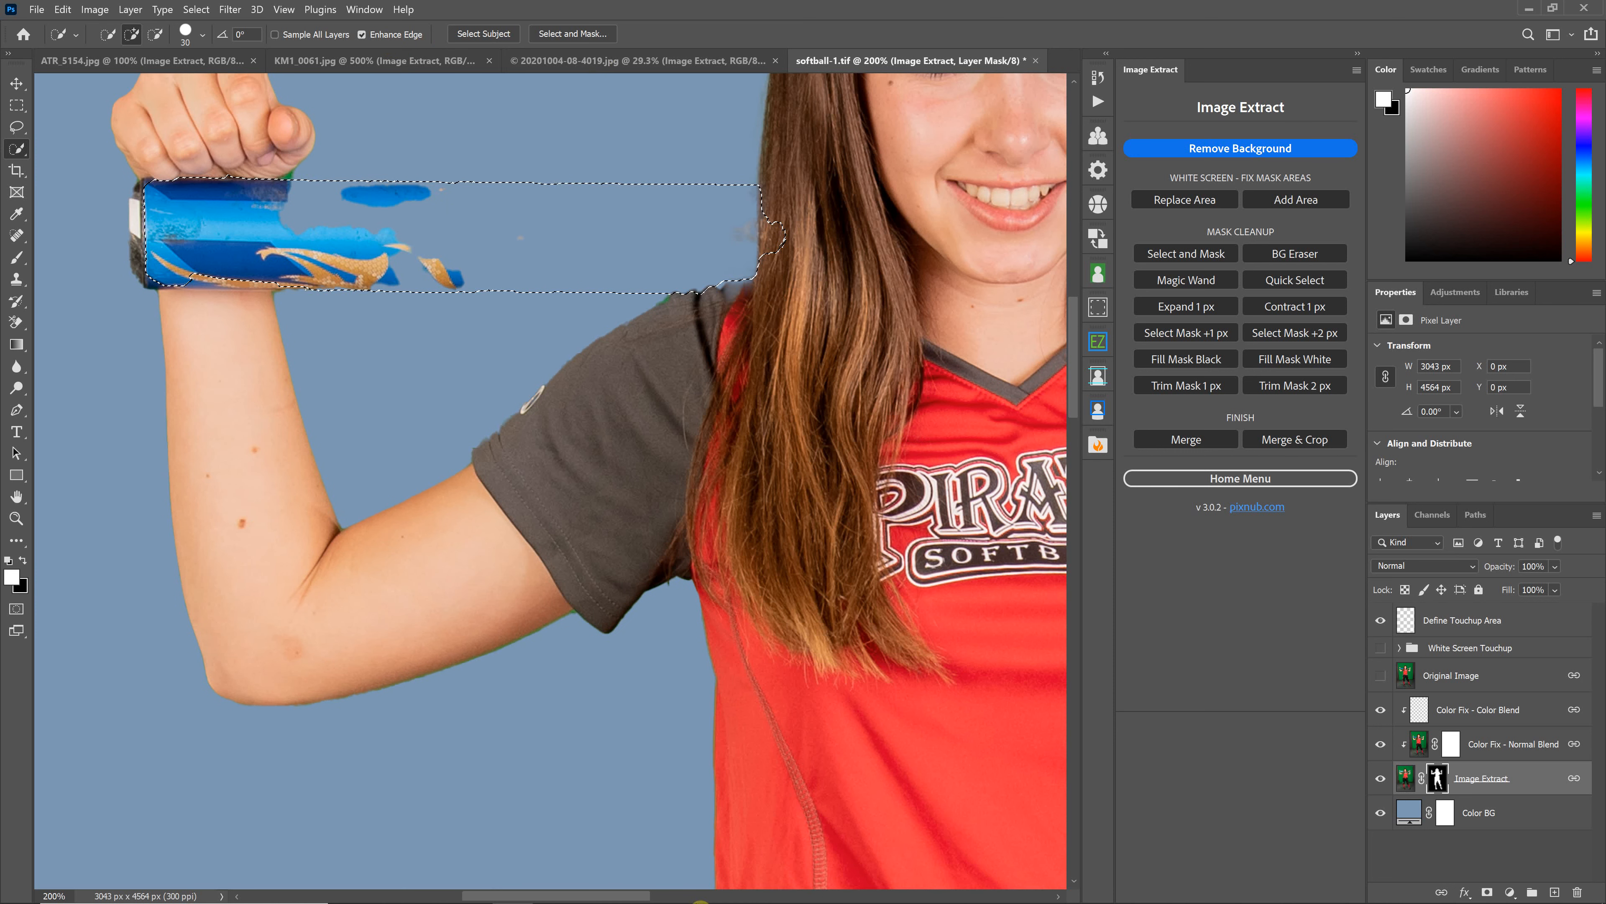
{"action": "left_click", "coordinate": [699, 896]}
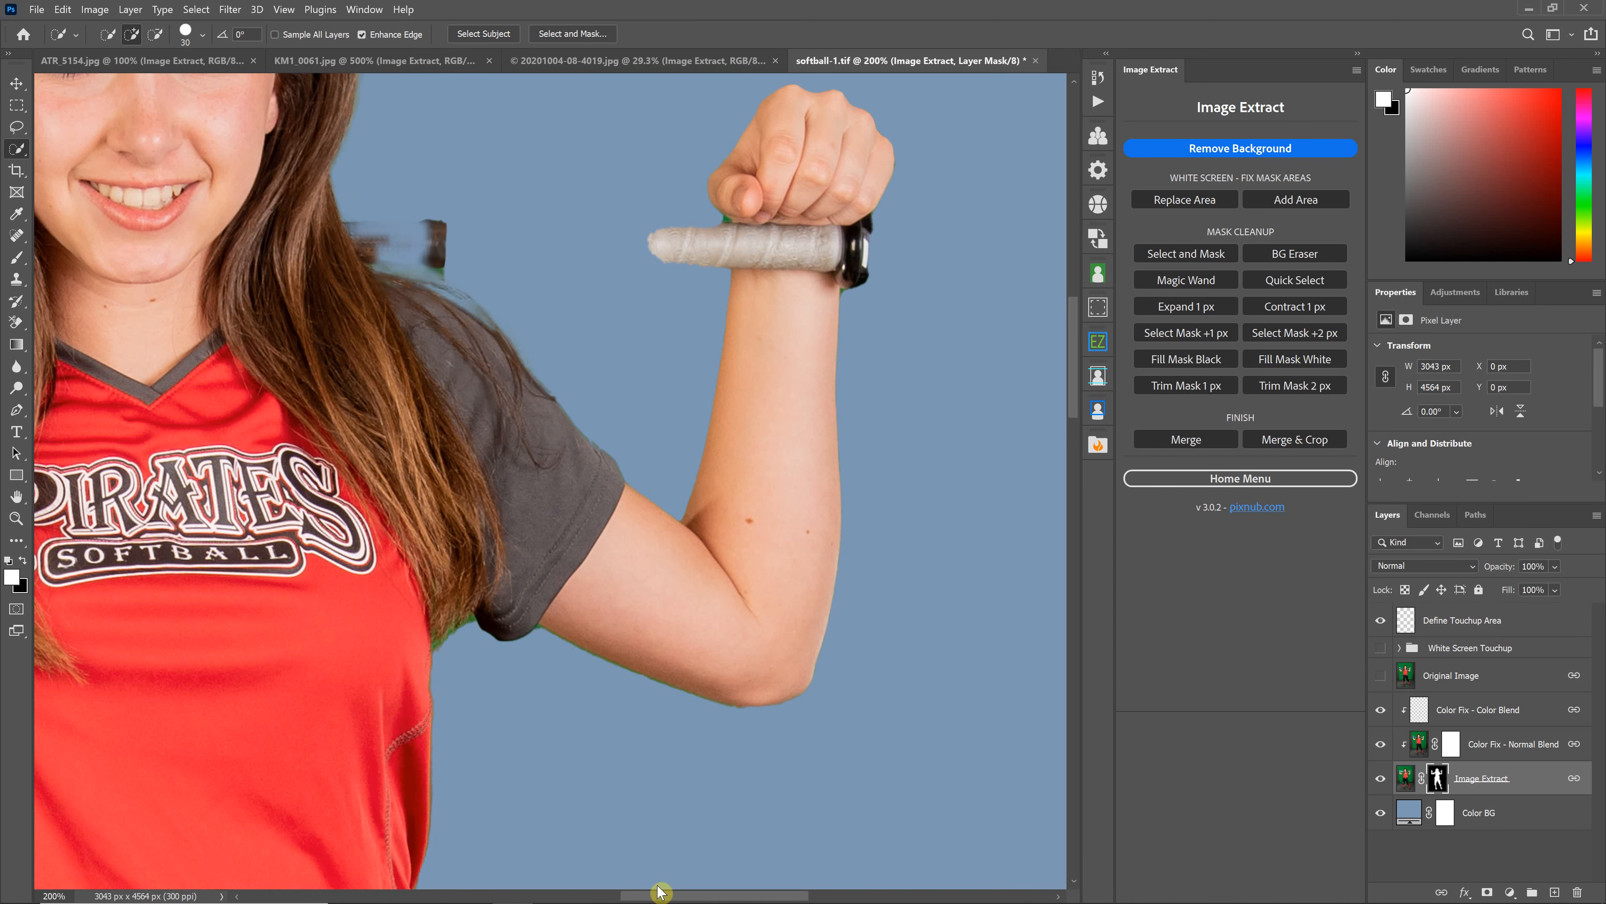
{"action": "mouse_move", "coordinate": [645, 246]}
{"action": "left_mouse_down"}
{"action": "mouse_move", "coordinate": [516, 243]}
{"action": "mouse_move", "coordinate": [716, 244]}
{"action": "mouse_move", "coordinate": [635, 246]}
{"action": "mouse_move", "coordinate": [686, 242]}
{"action": "left_mouse_up"}
{"action": "mouse_move", "coordinate": [423, 216]}
{"action": "left_mouse_down"}
{"action": "mouse_move", "coordinate": [411, 244]}
{"action": "mouse_move", "coordinate": [380, 240]}
{"action": "mouse_move", "coordinate": [456, 244]}
{"action": "left_mouse_up"}
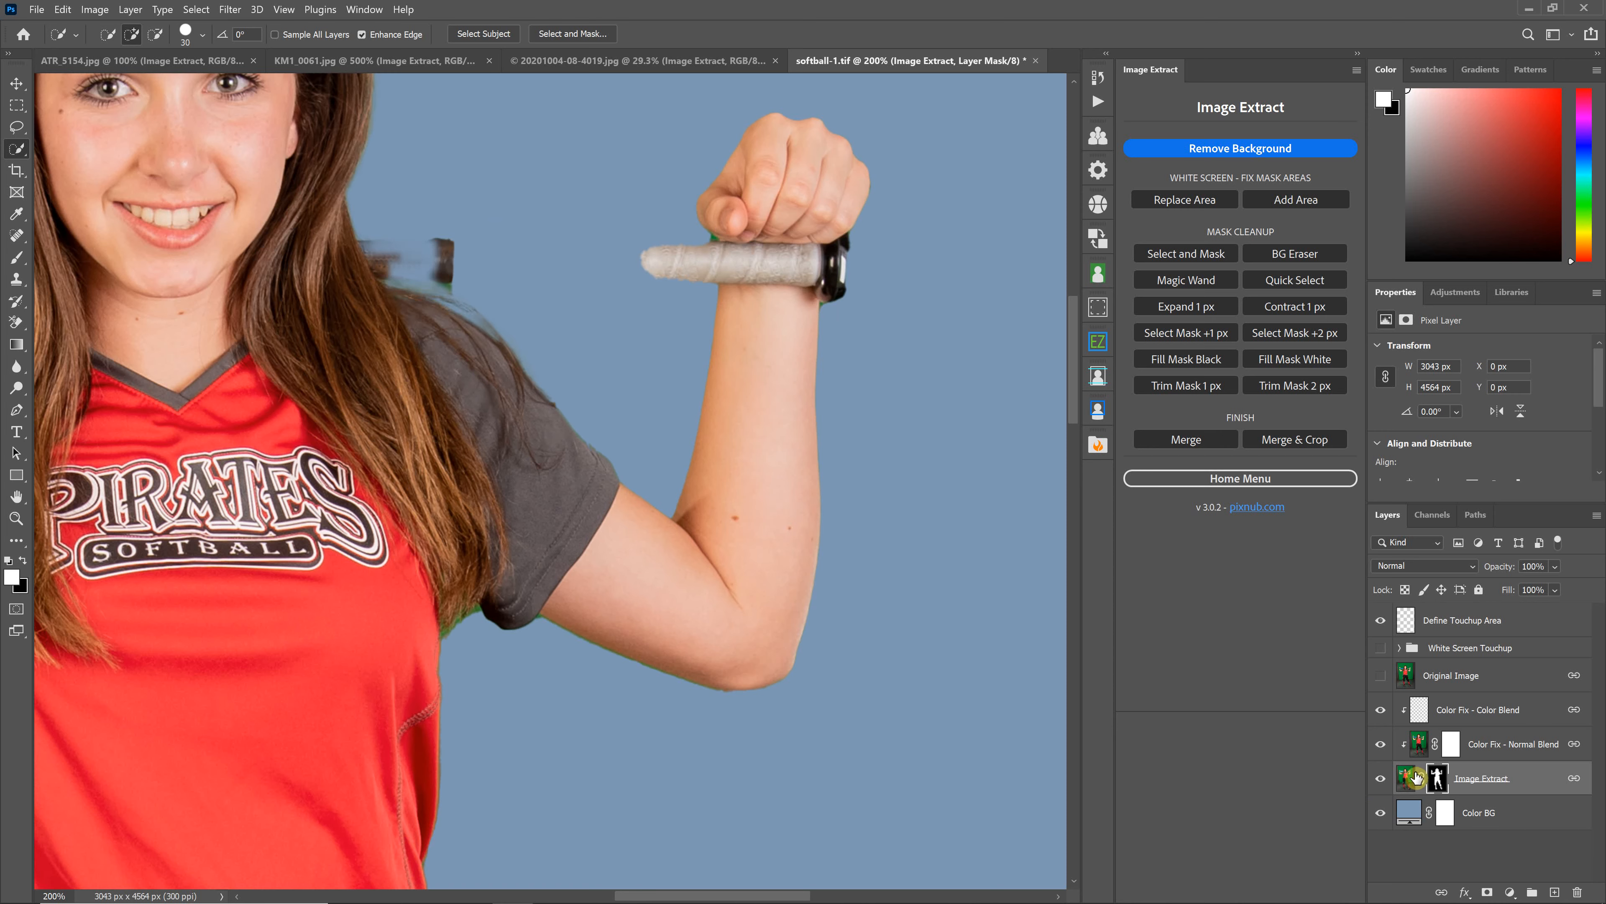
Paint white with the Brush inside the selection on the Image Extract mask to restore the missing parts of the bat.
{"action": "key", "text": "ctrl+minus"}
{"action": "key", "text": "ctrl+minus"}
{"action": "key", "text": "ctrl+minus"}
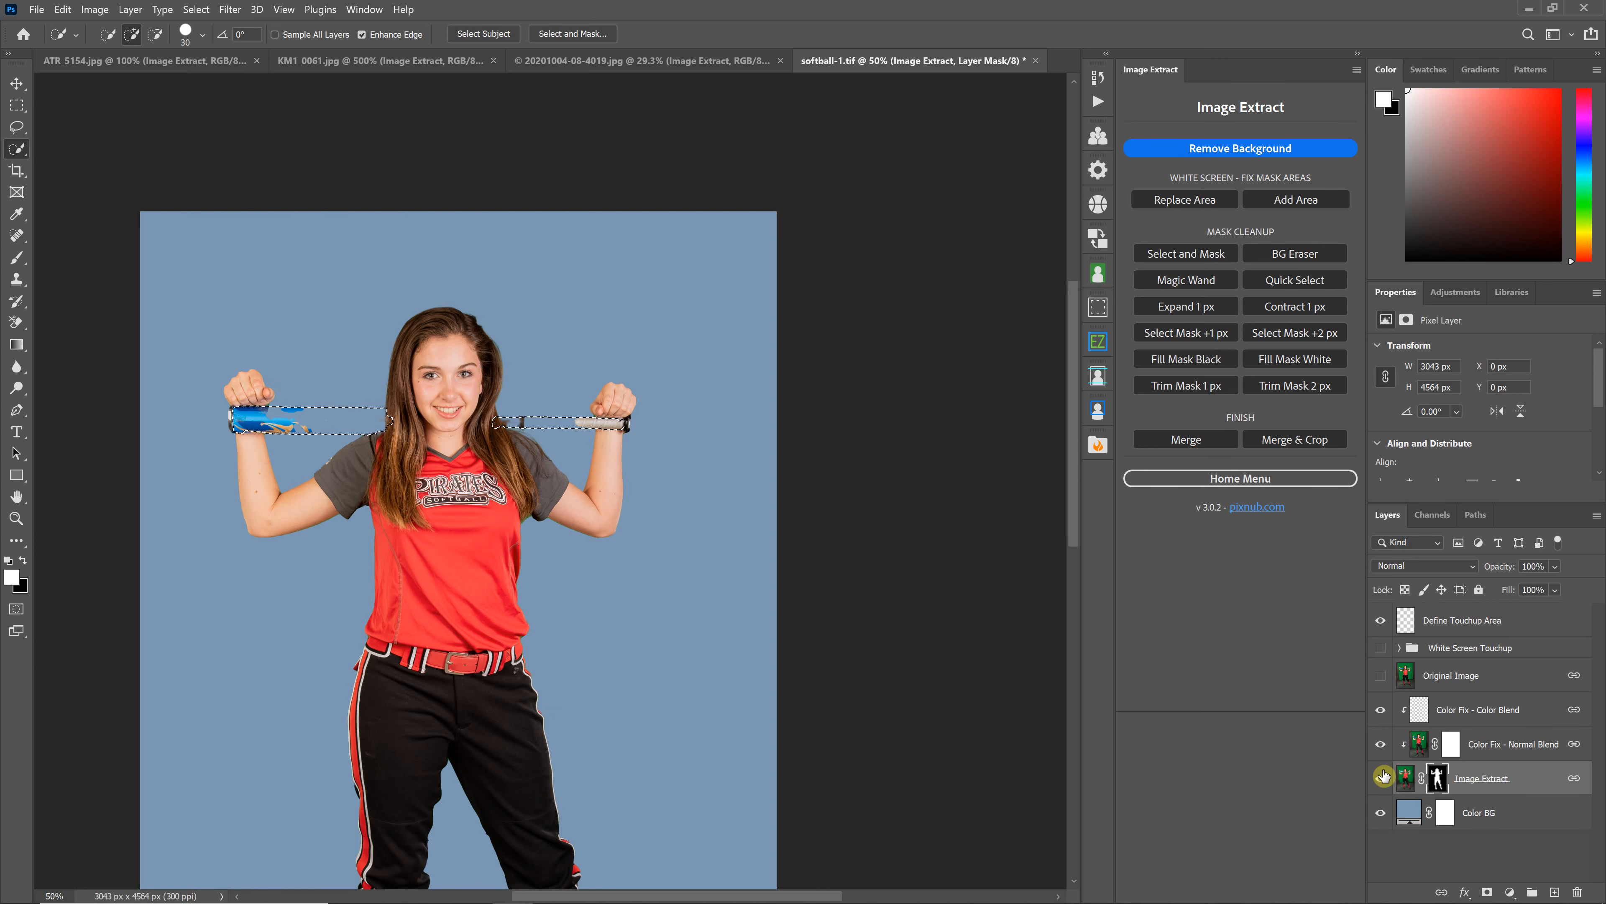
{"action": "key", "text": "b"}
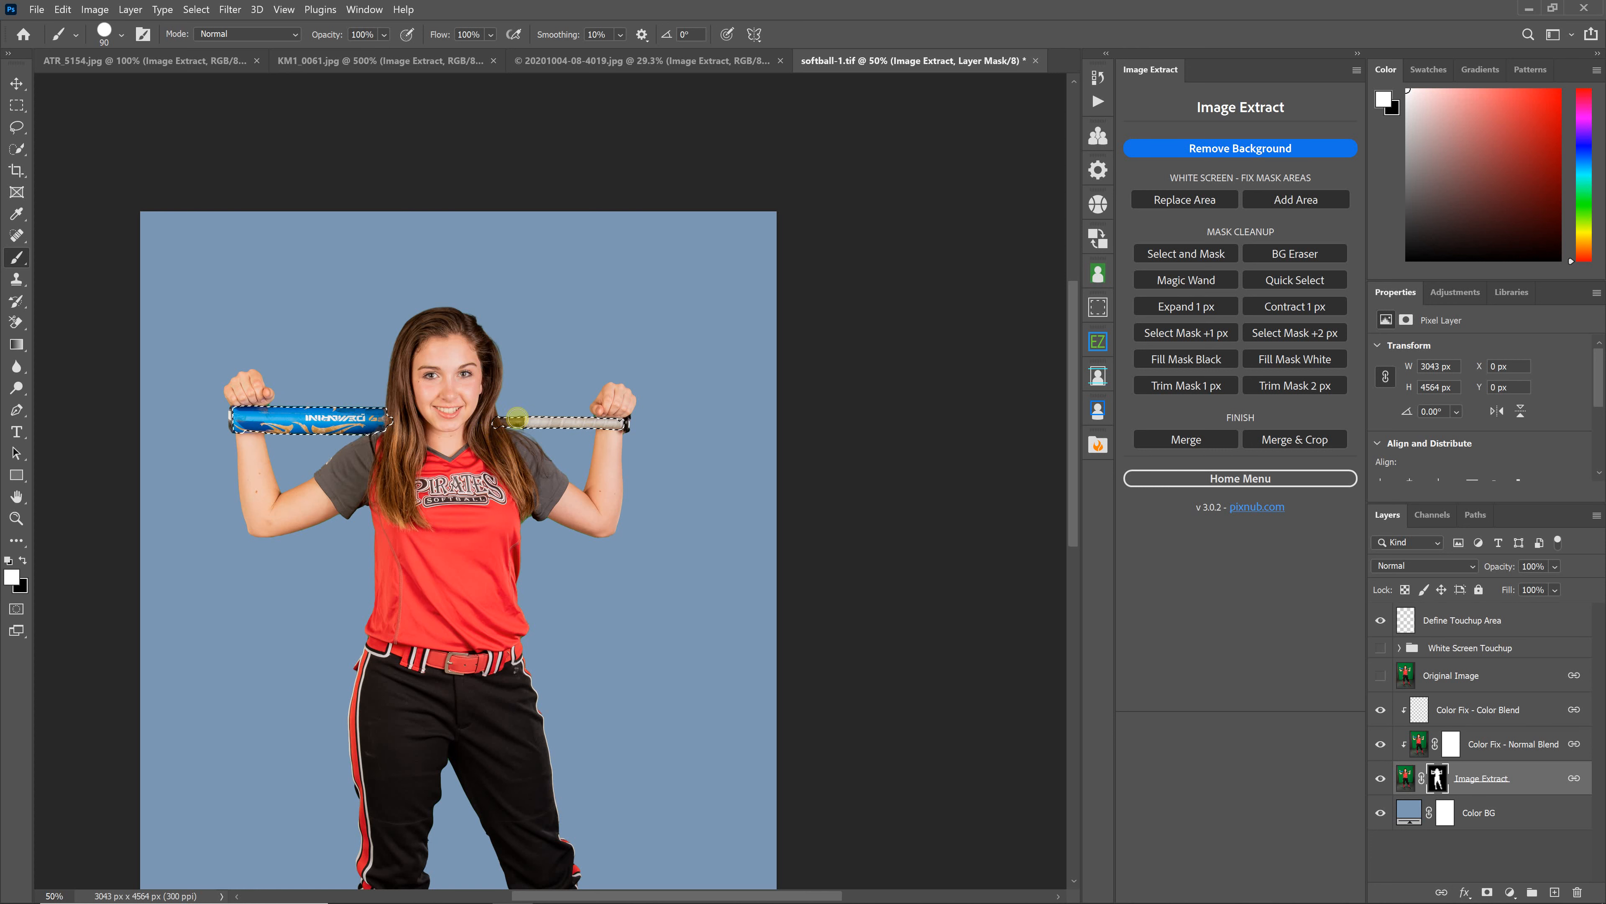
Inspect the Image Extract layer mask on its own, then return to the layer's image.
{"action": "left_click", "coordinate": [1436, 781], "text": "alt"}
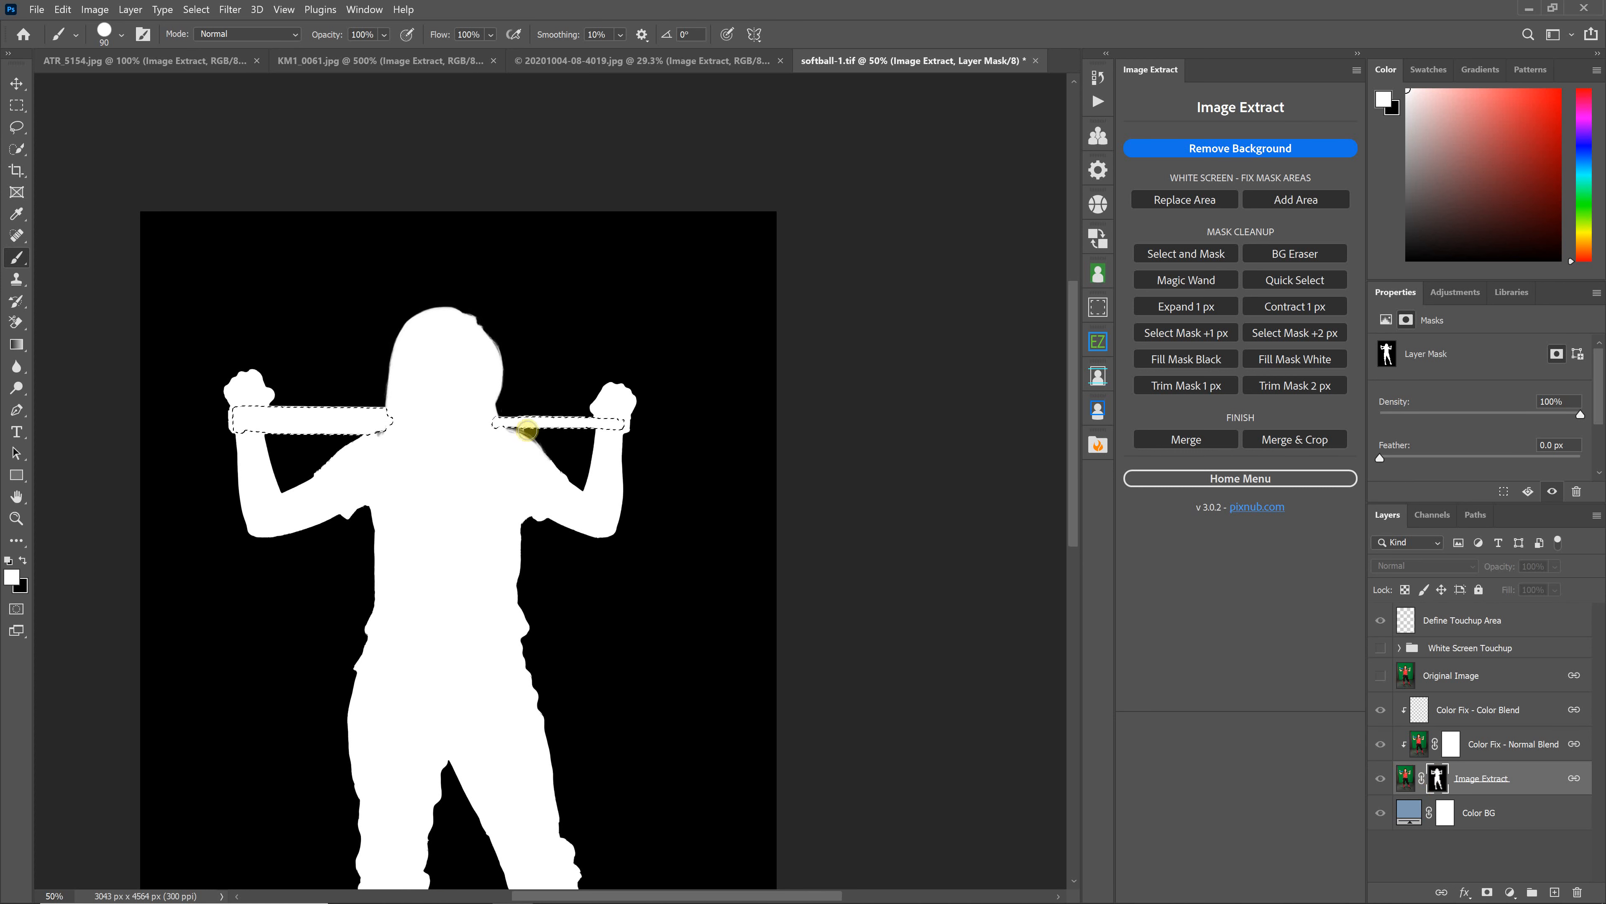
{"action": "left_click", "coordinate": [1407, 780]}
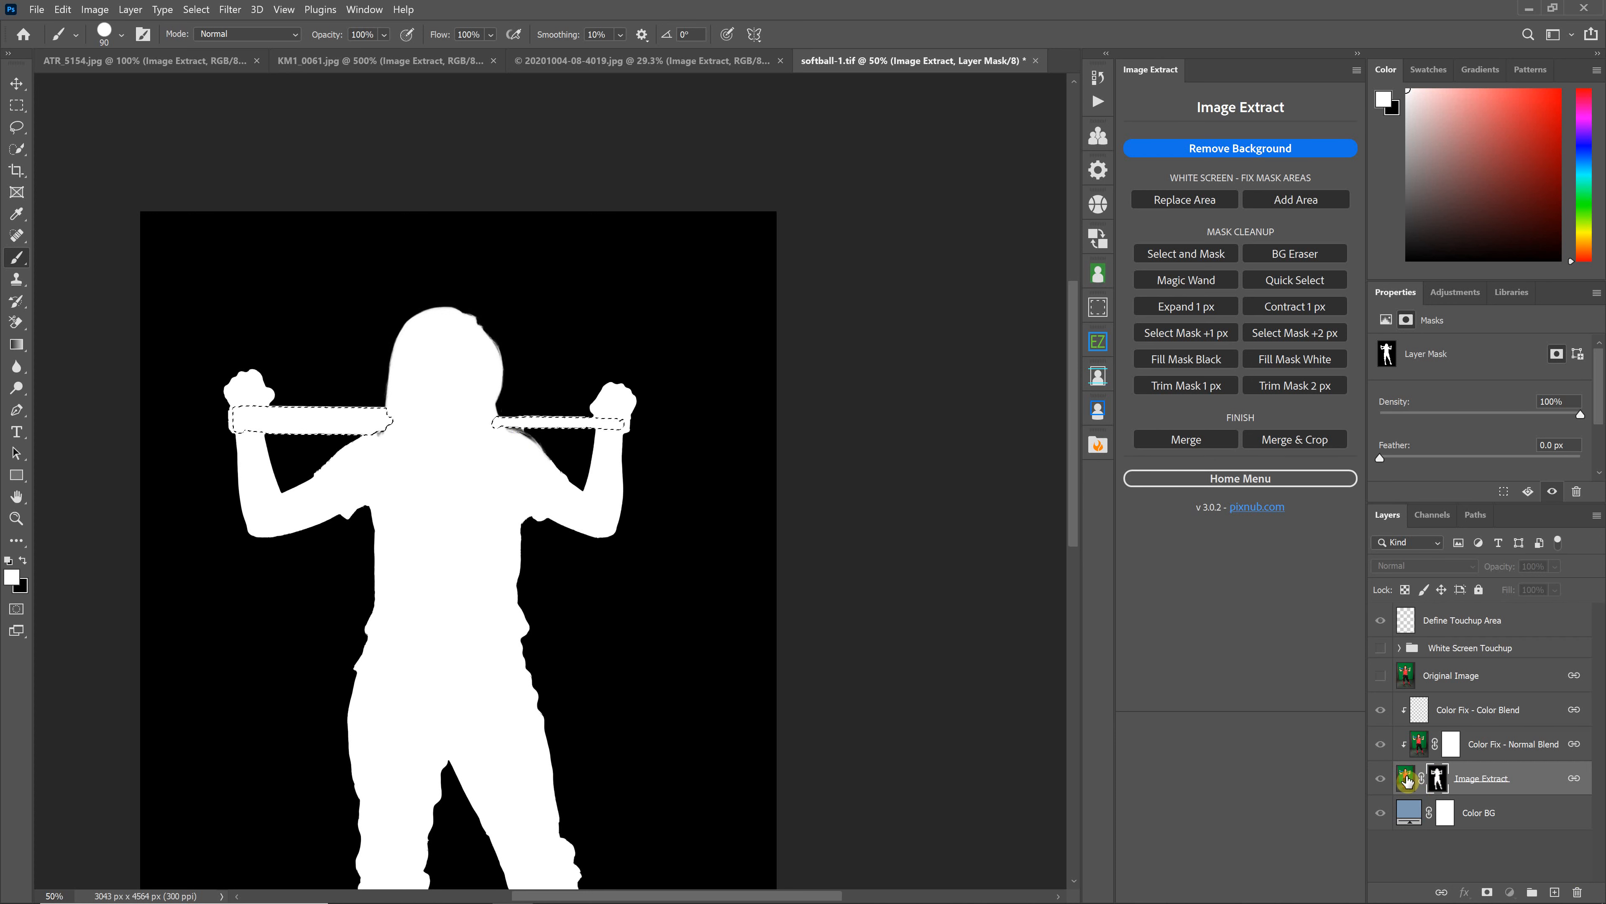
{"action": "left_click", "coordinate": [1408, 780]}
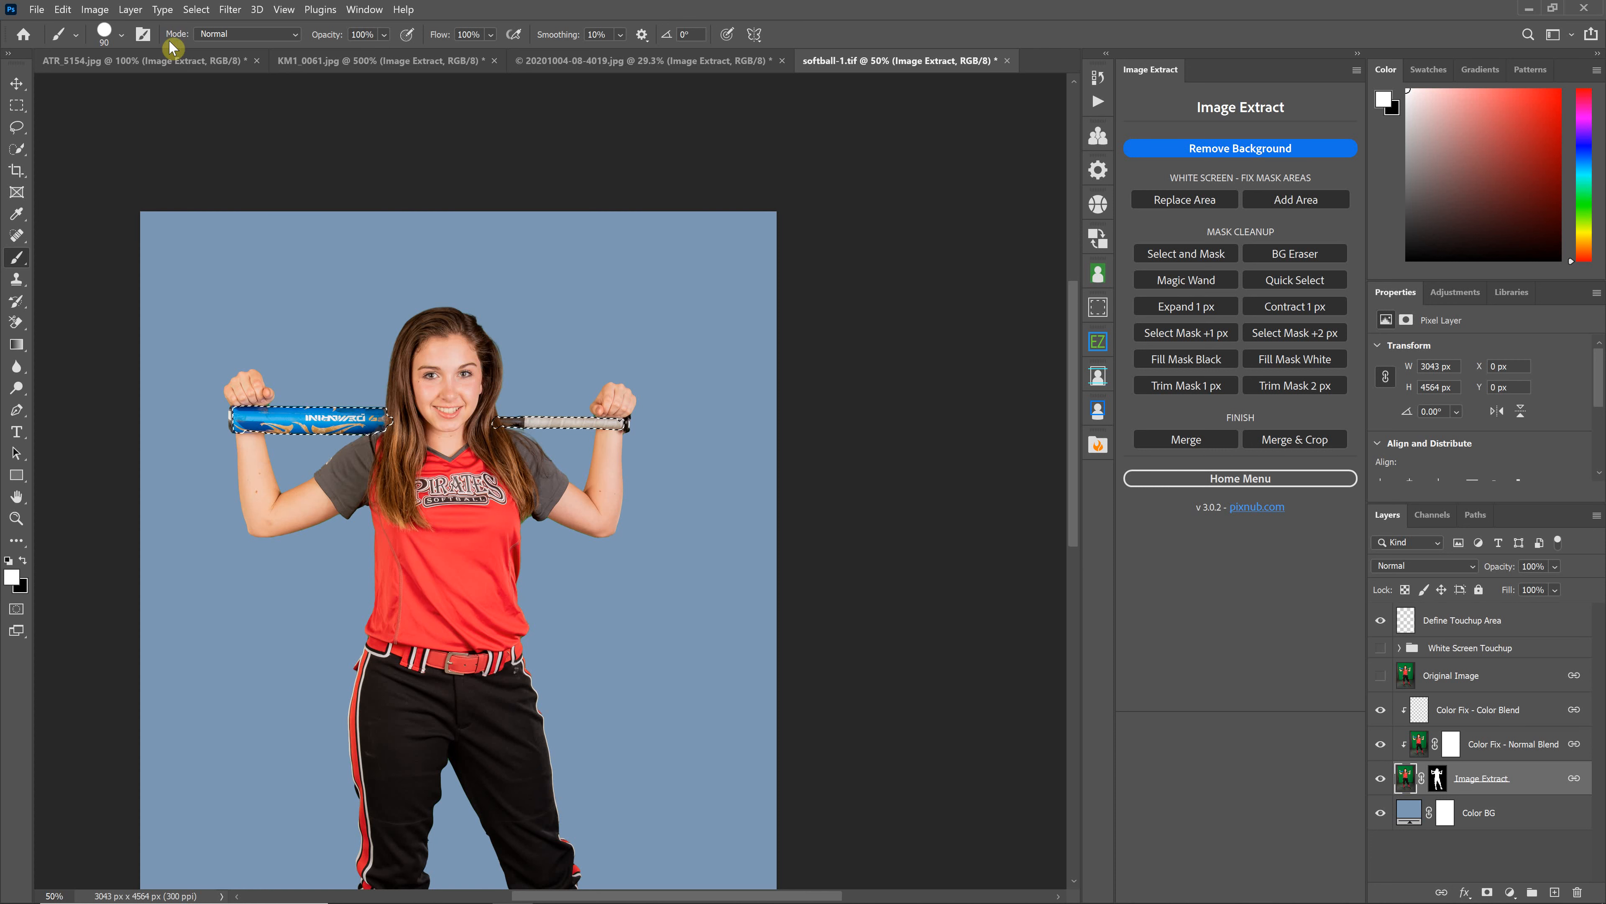
Deselect the bat and check the repaired cutout.
{"action": "left_click", "coordinate": [196, 8]}
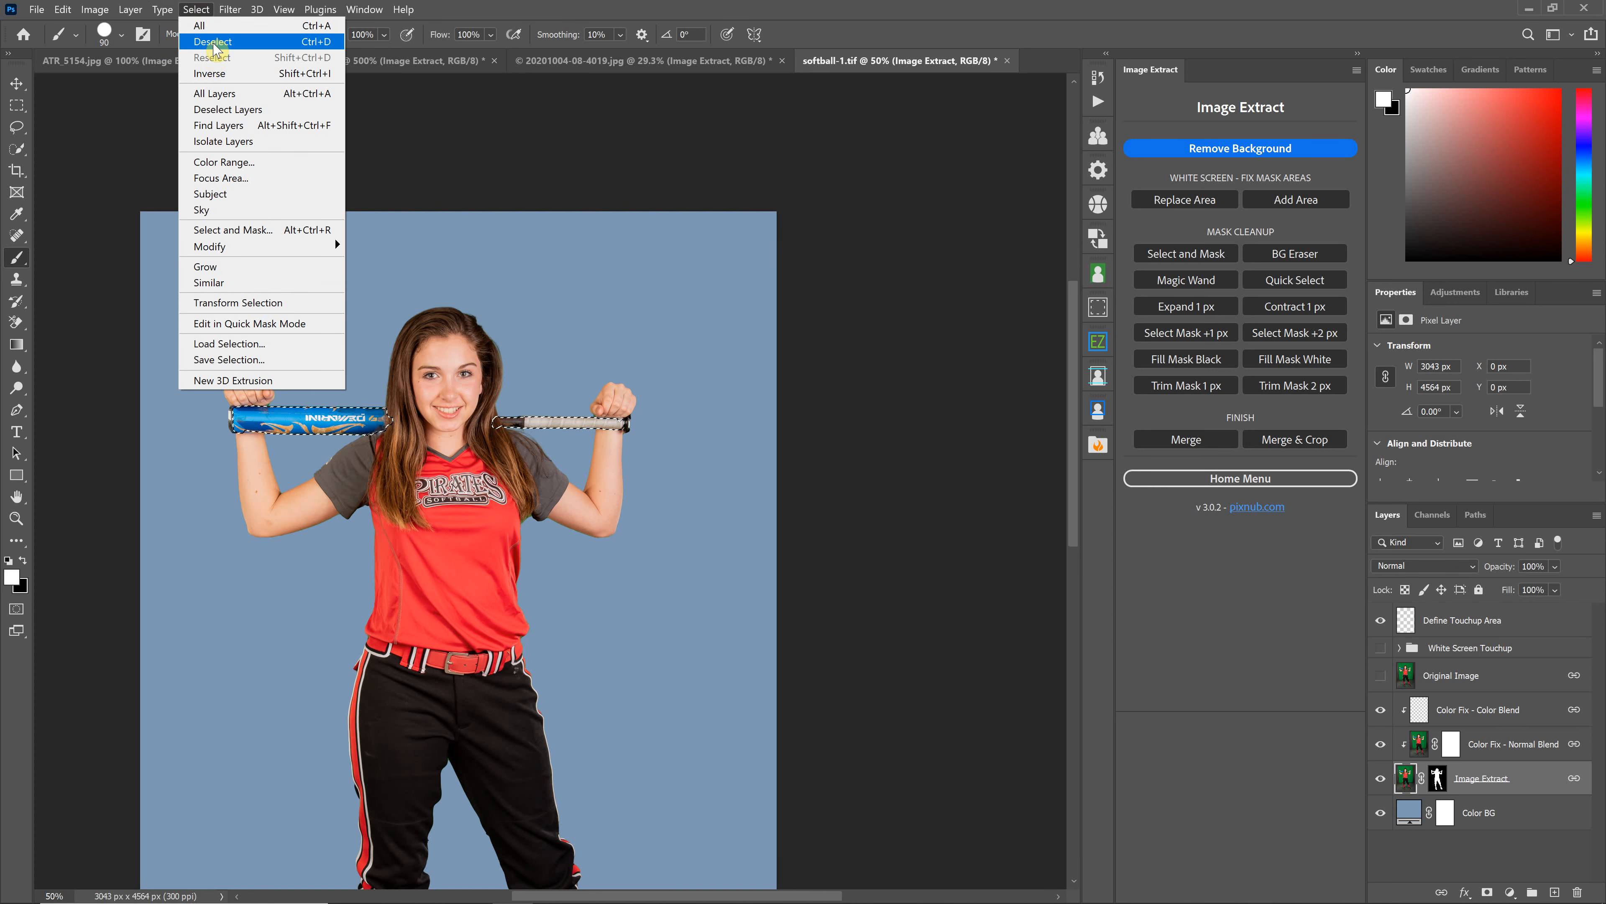
{"action": "left_click", "coordinate": [214, 45]}
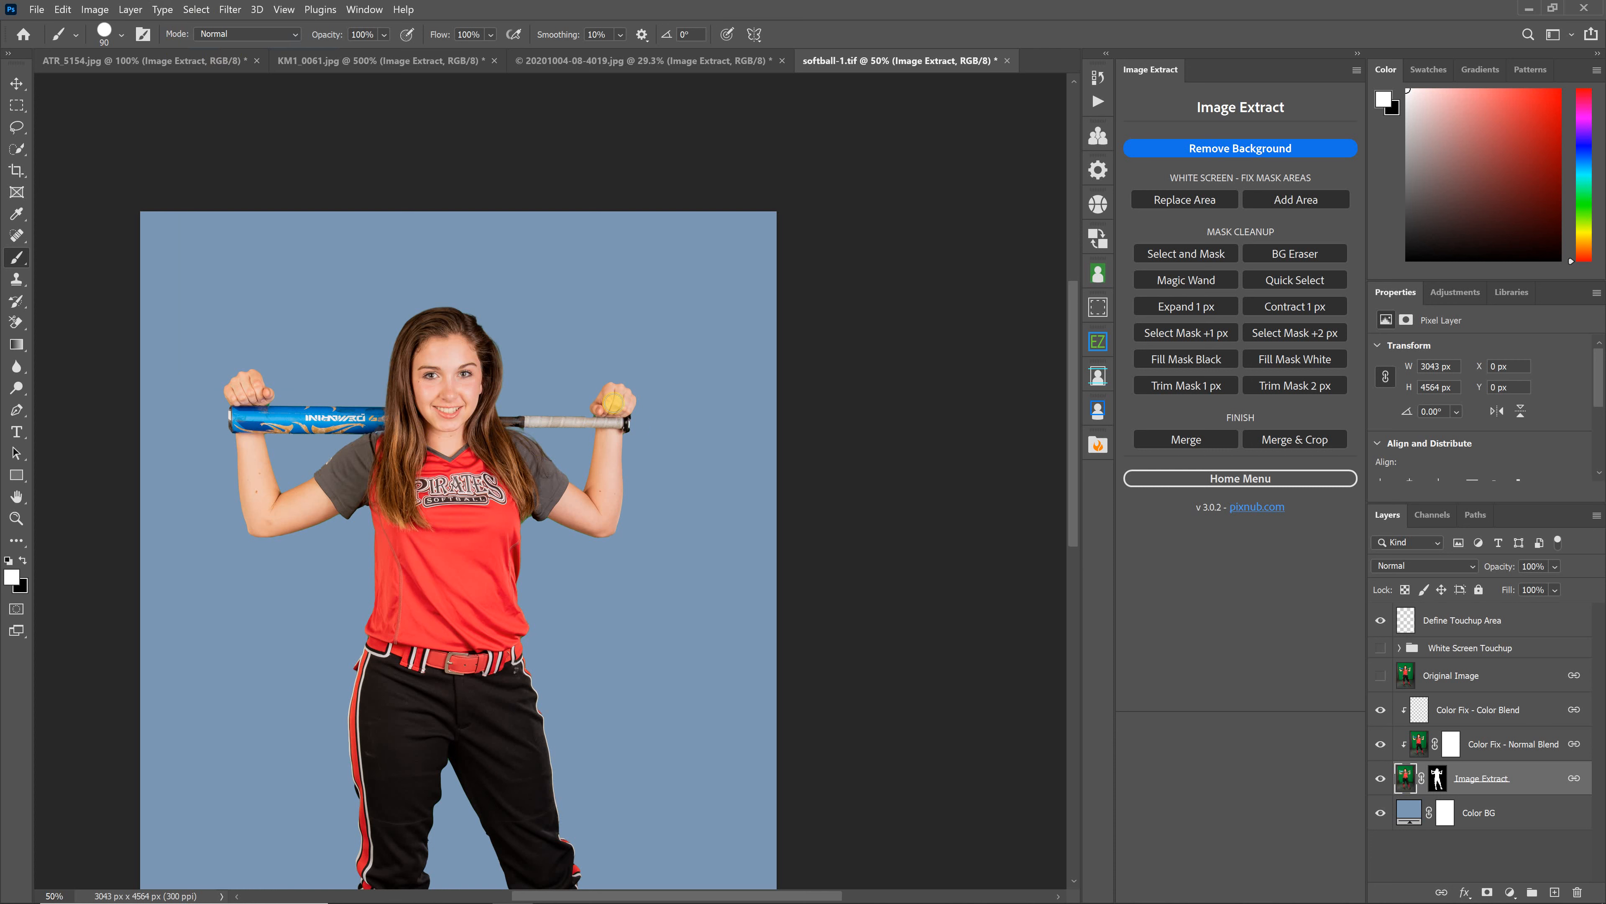
{"action": "scroll", "coordinate": [597, 403], "scroll_direction": "down", "scroll_amount": 1}
{"action": "scroll", "coordinate": [566, 405], "scroll_direction": "down", "scroll_amount": 1}
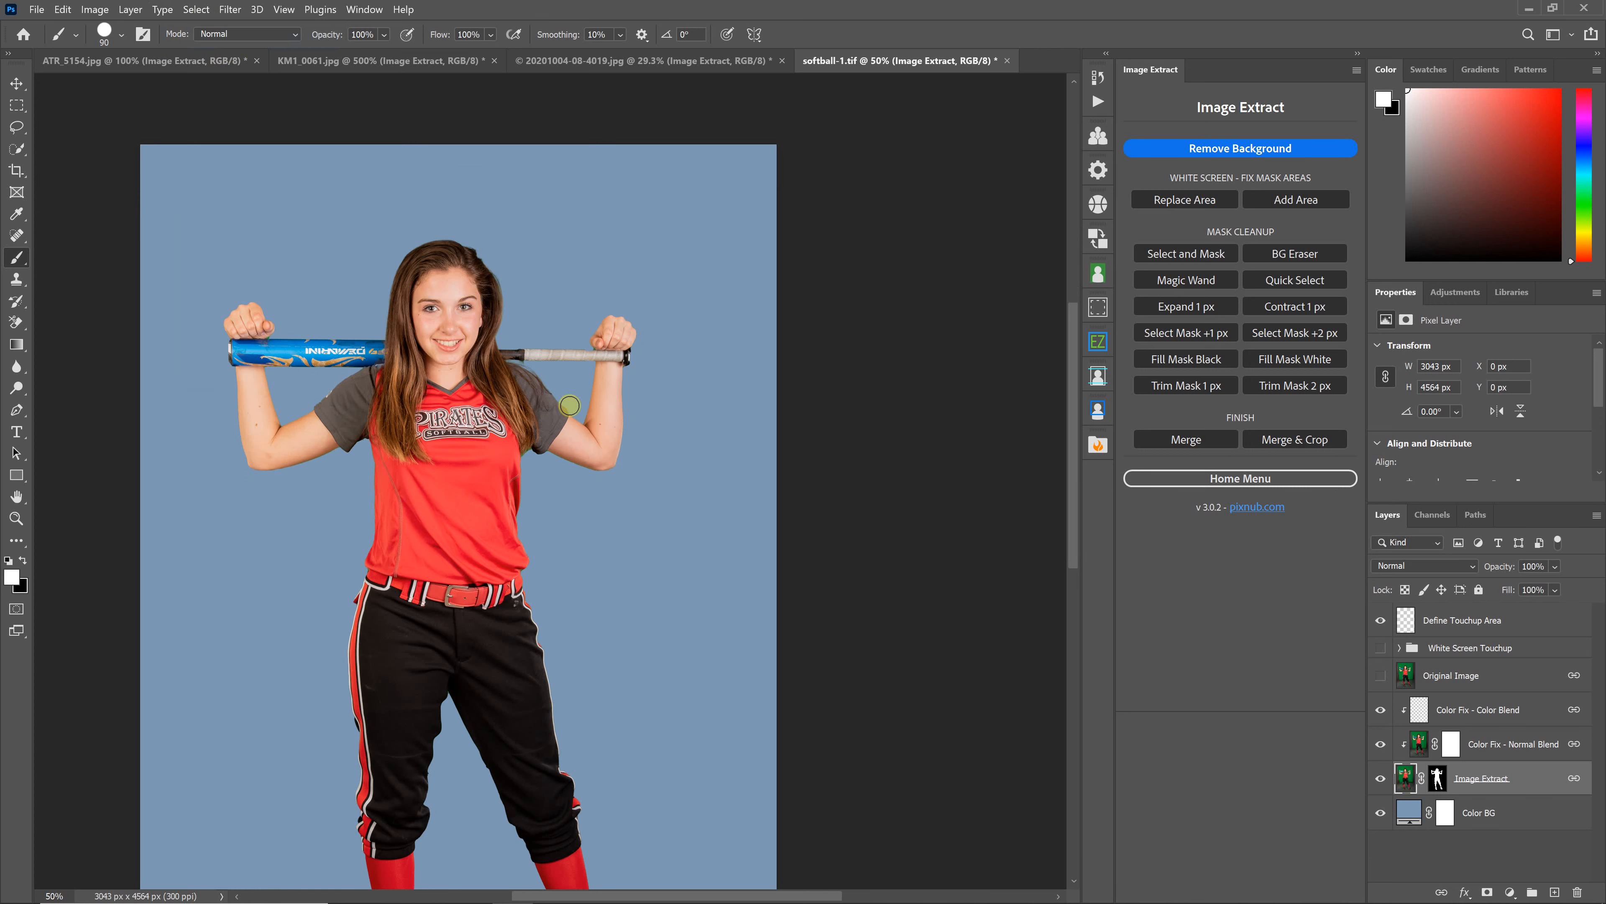
{"action": "key", "text": "ctrl+0"}
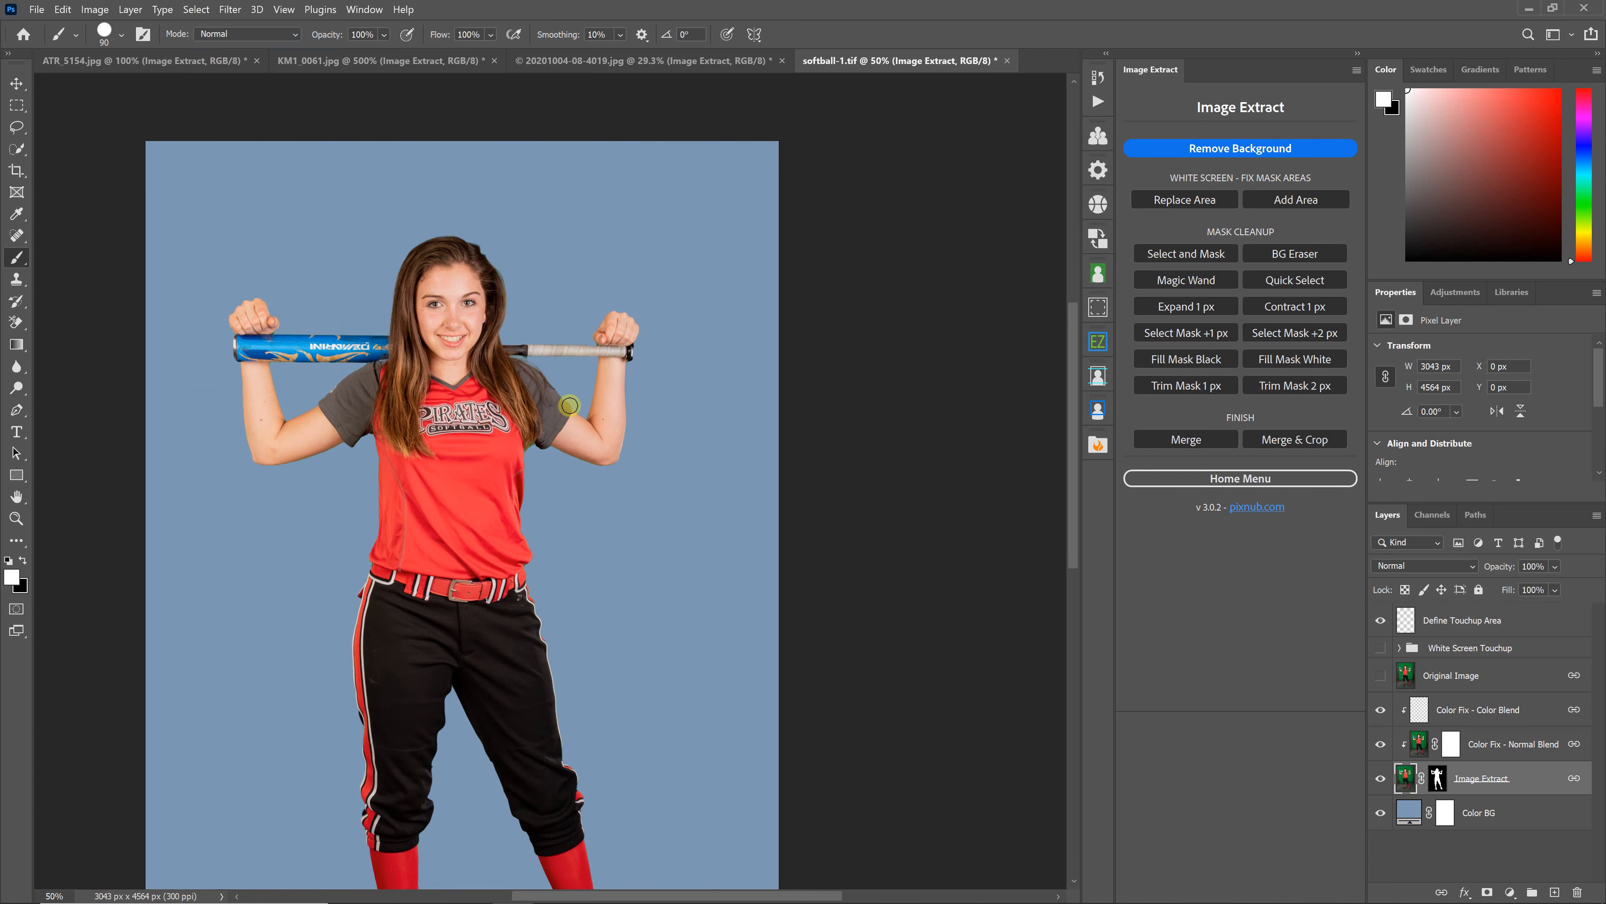